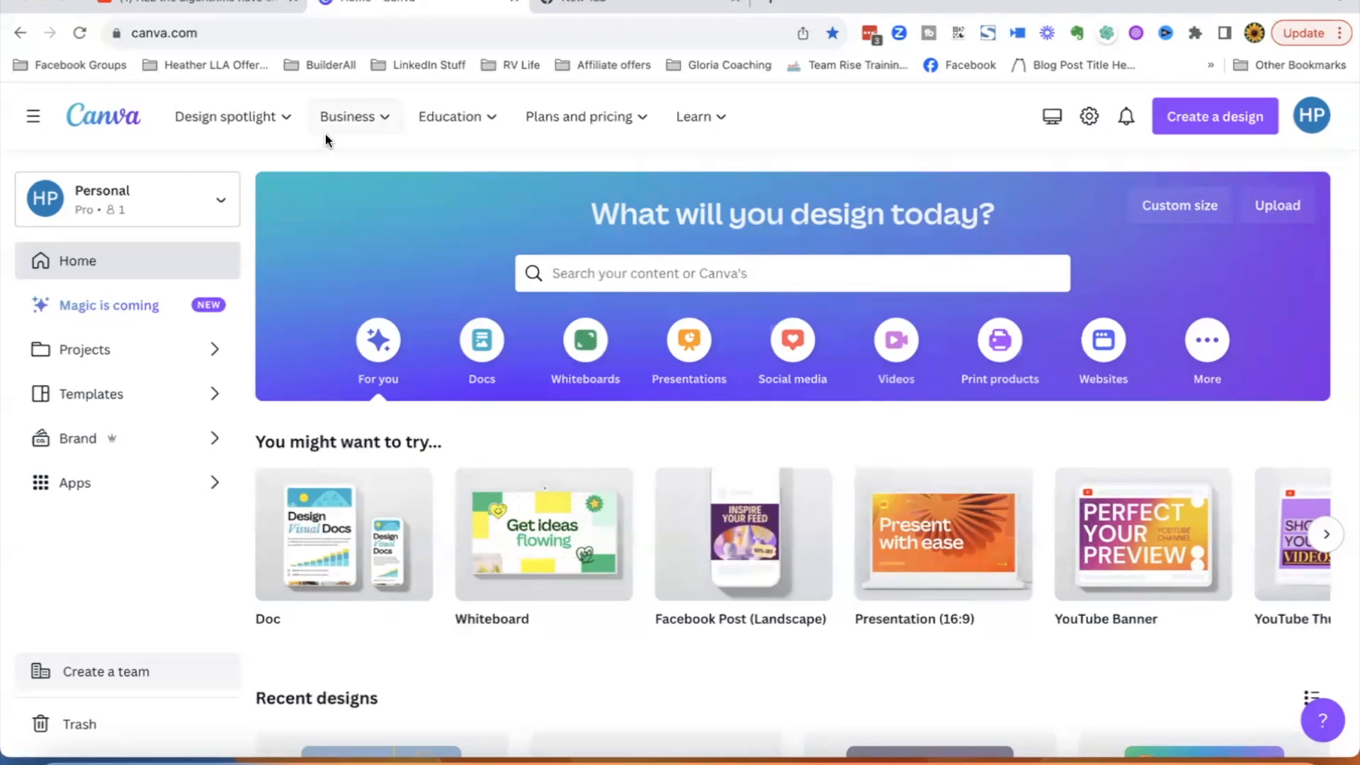
- Scroll through the home page and open the recent design 'Copy of Success leaves clues'
mouse_move(327, 130)
scroll(154, 506, "down", 1)
scroll(154, 506, "up", 1)
scroll(239, 444, "down", 2)
scroll(238, 436, "down", 3)
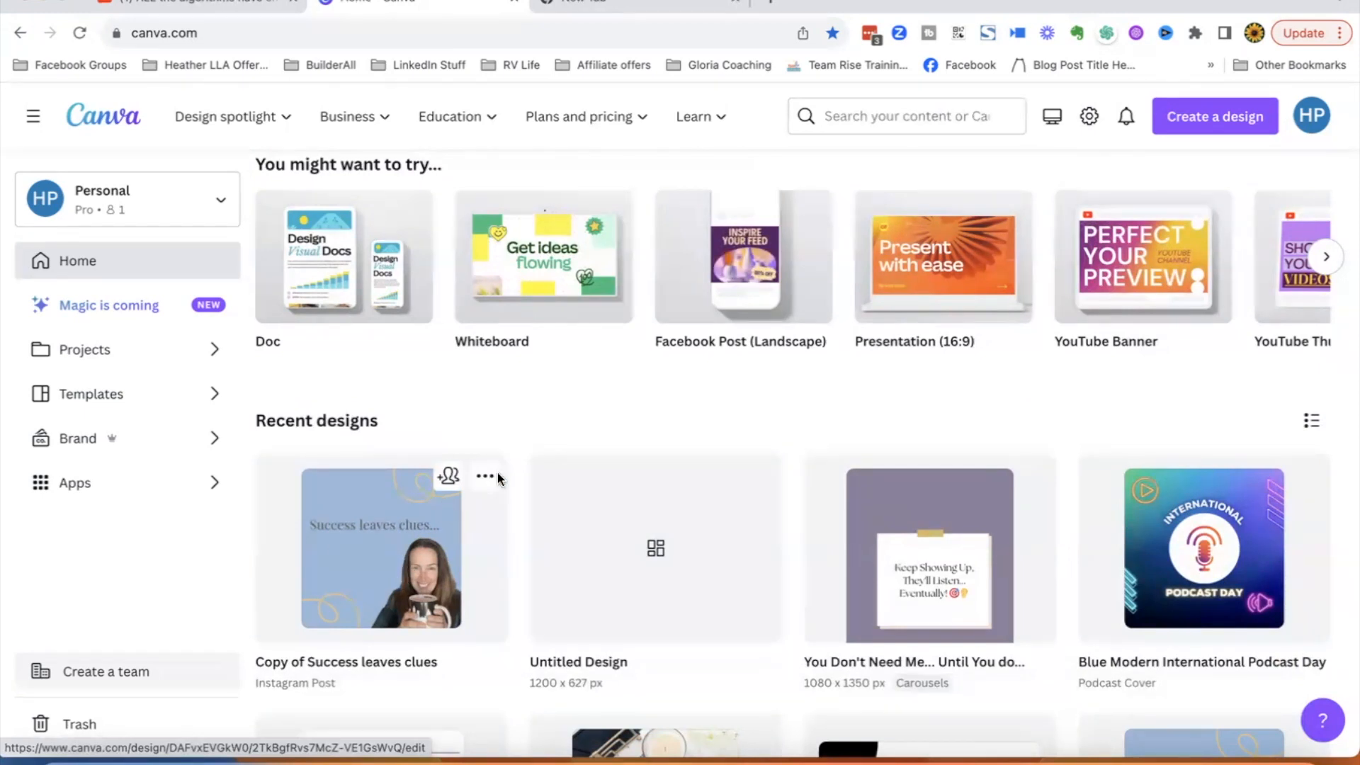
left_click(366, 551)
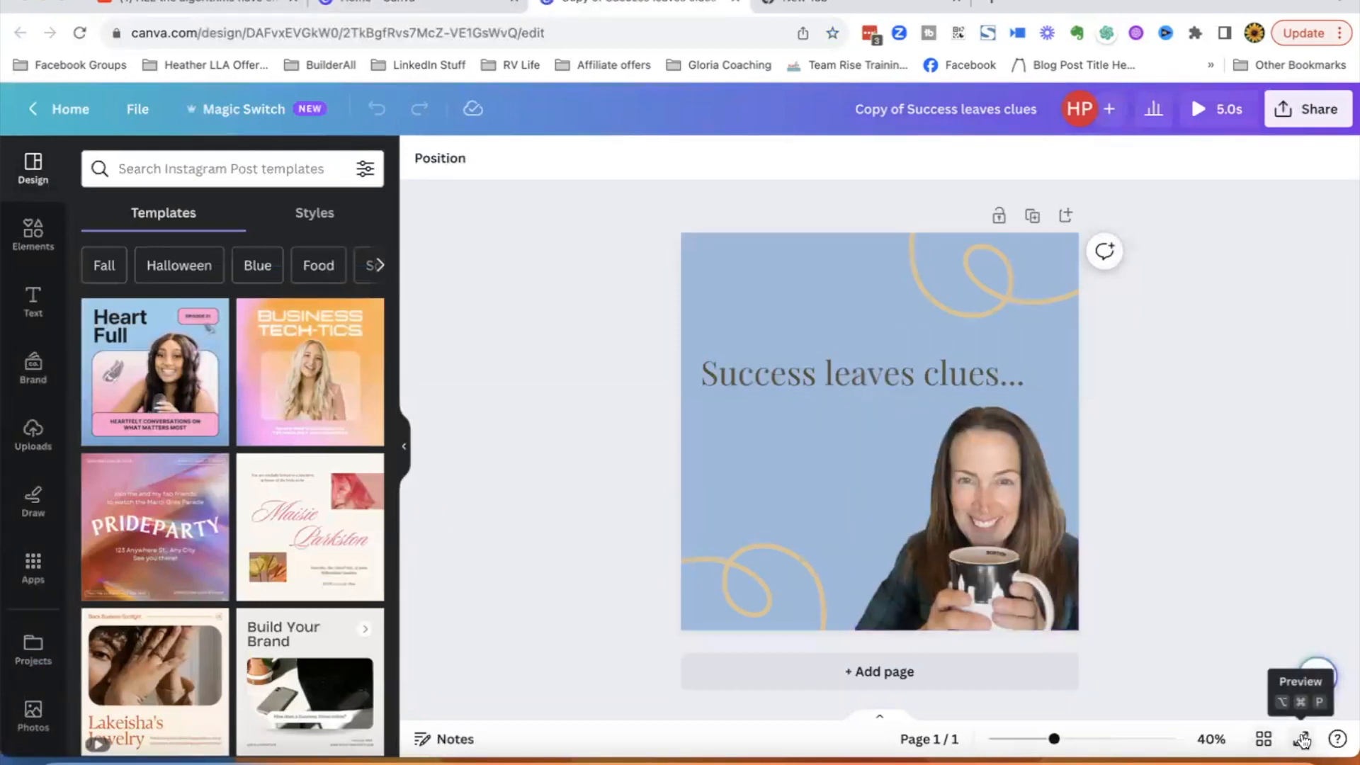
- Preview the design full screen, close the preview, and return to the home page
left_click(1304, 741)
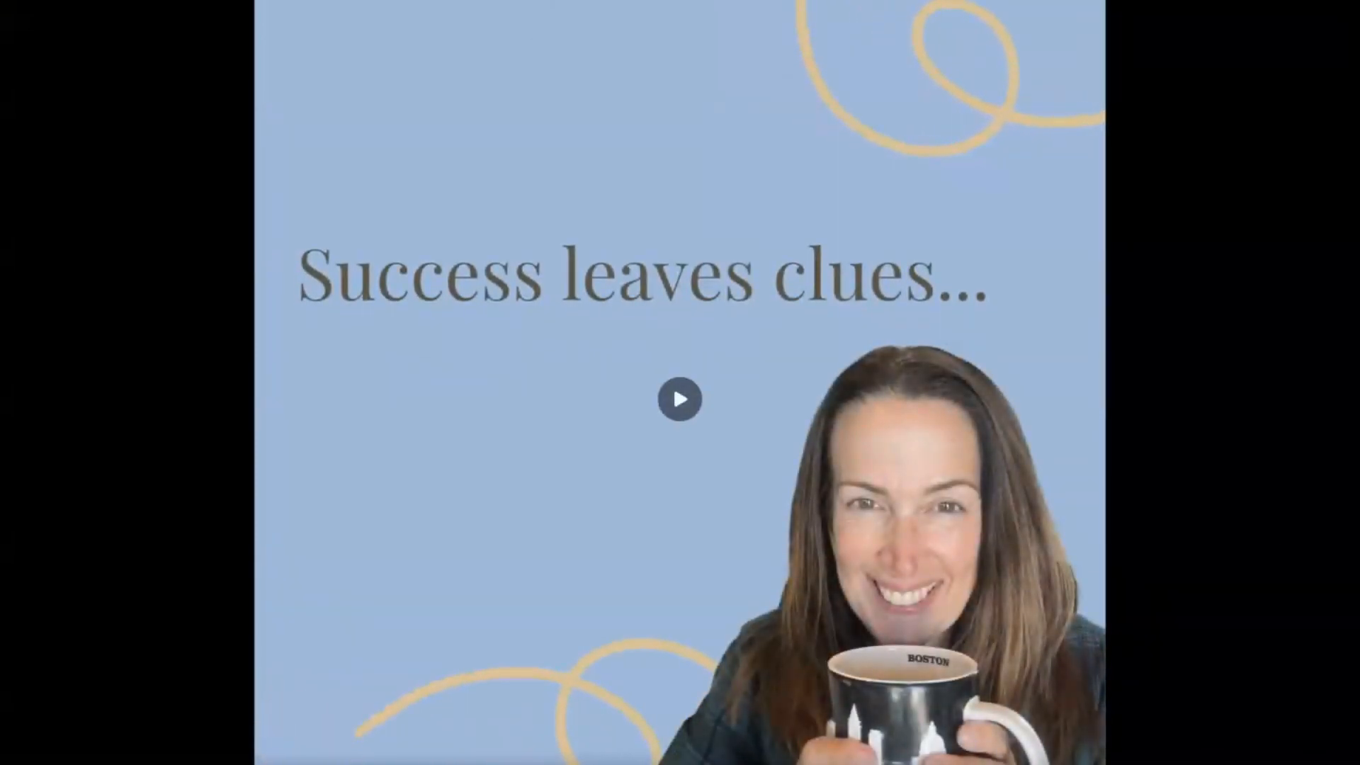
key("Escape")
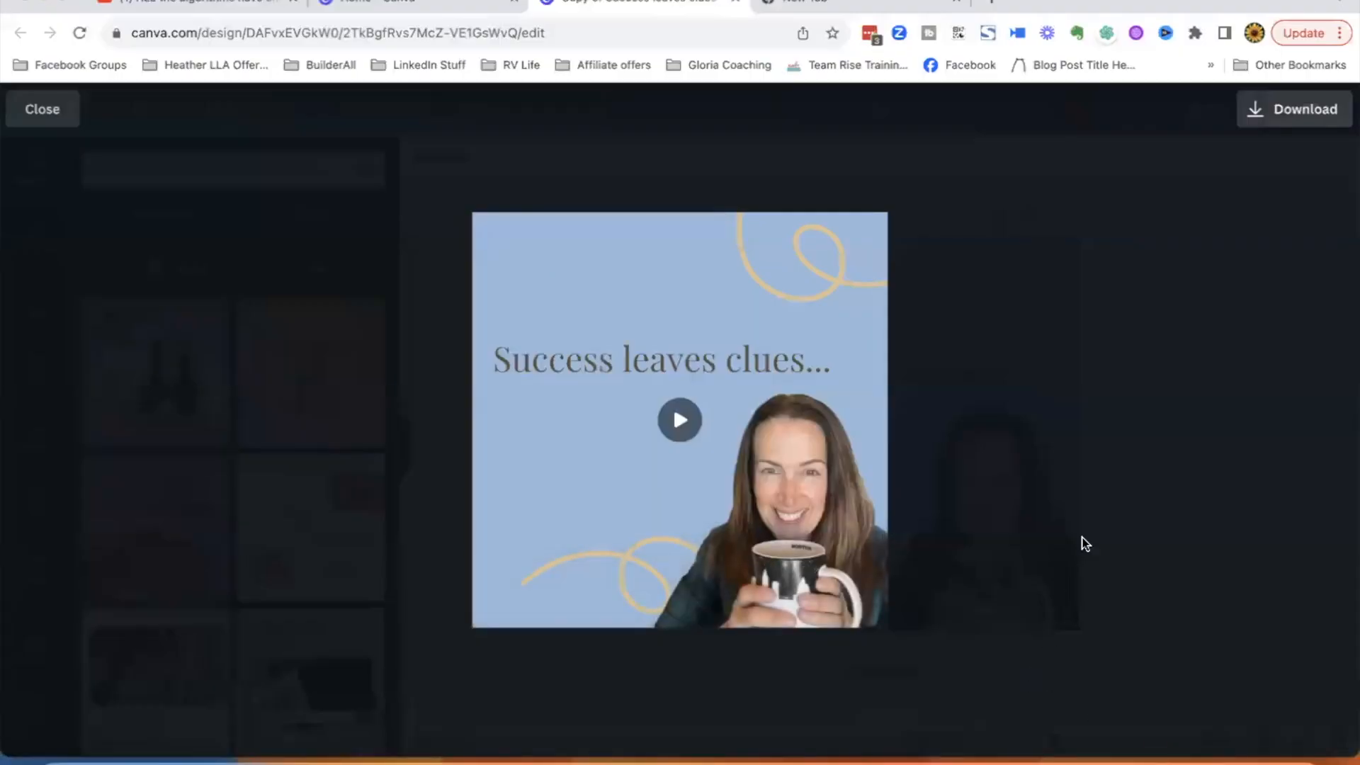
left_click(44, 109)
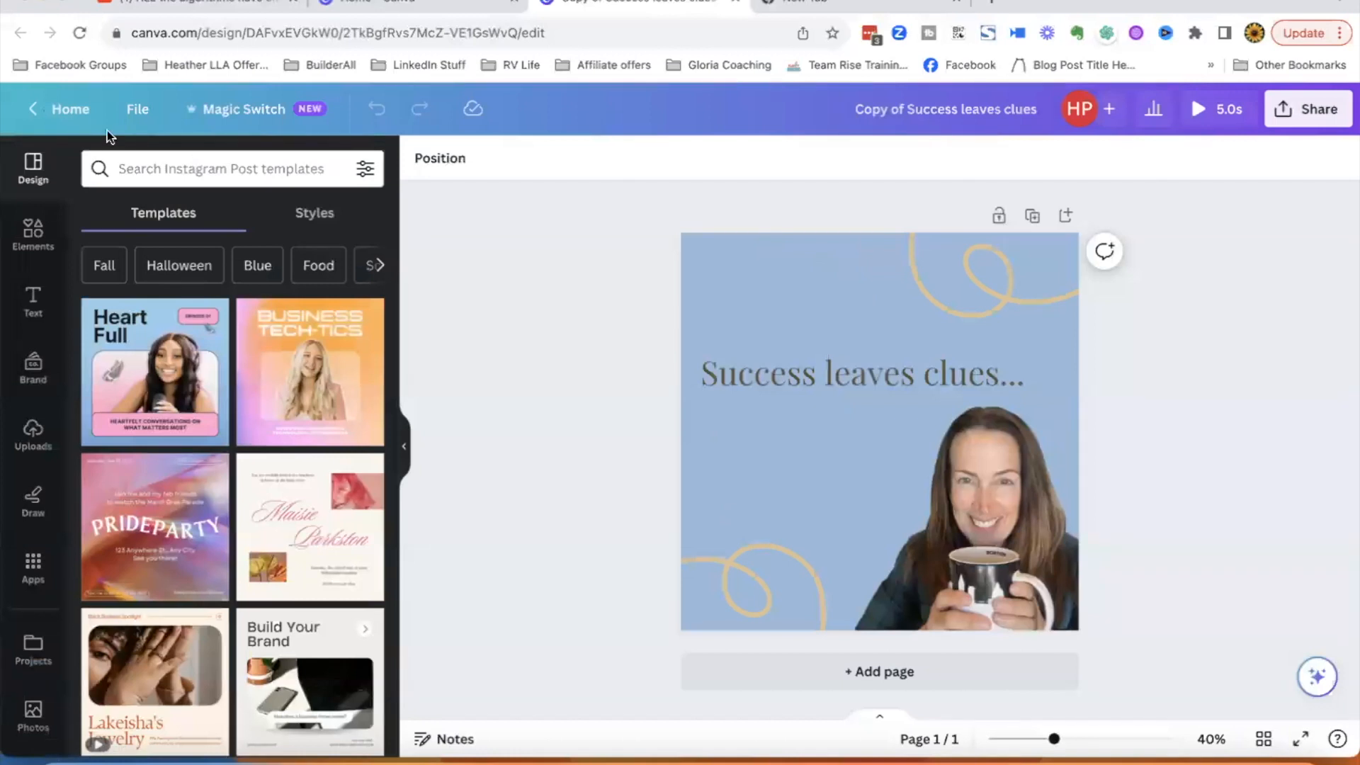
left_click(62, 108)
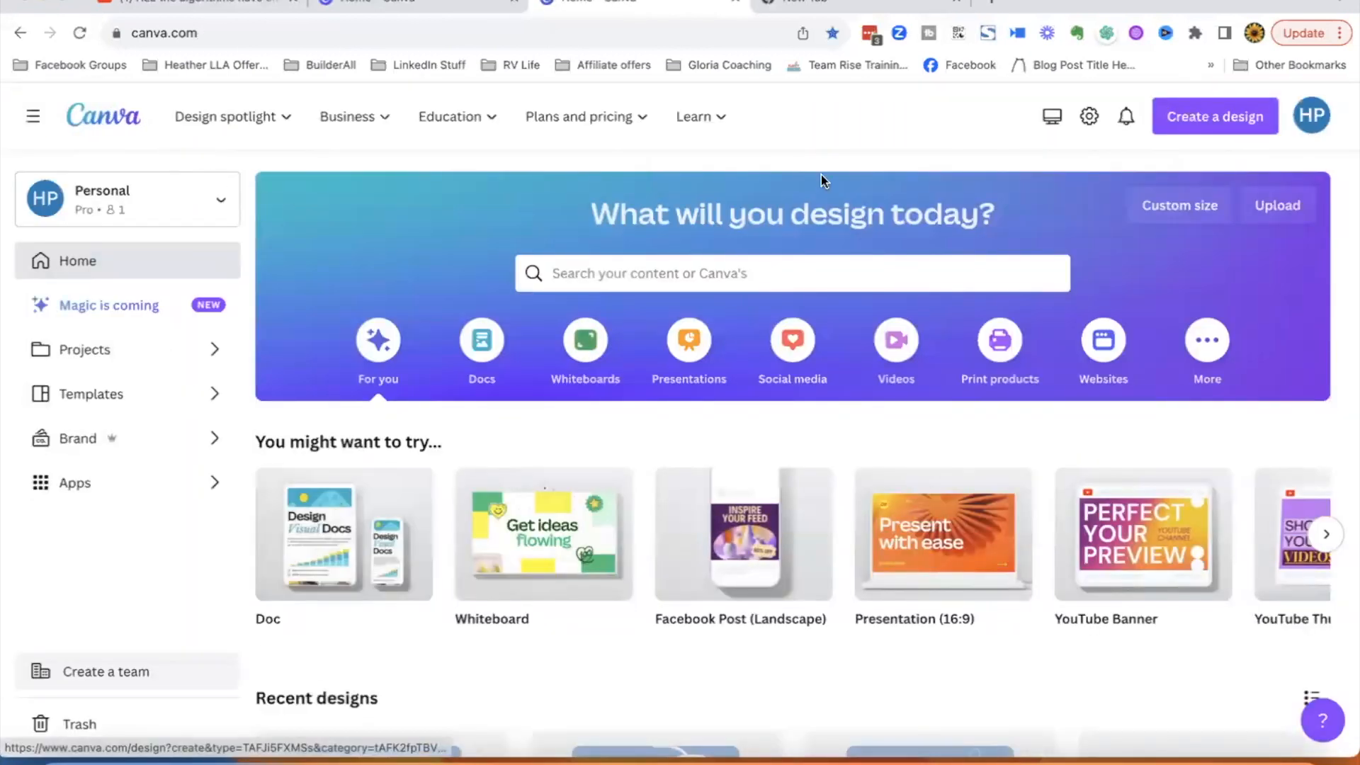
- Browse the Social media Instagram formats and create a blank Instagram Post (Square)
left_click(795, 349)
scroll(436, 496, "down", 1)
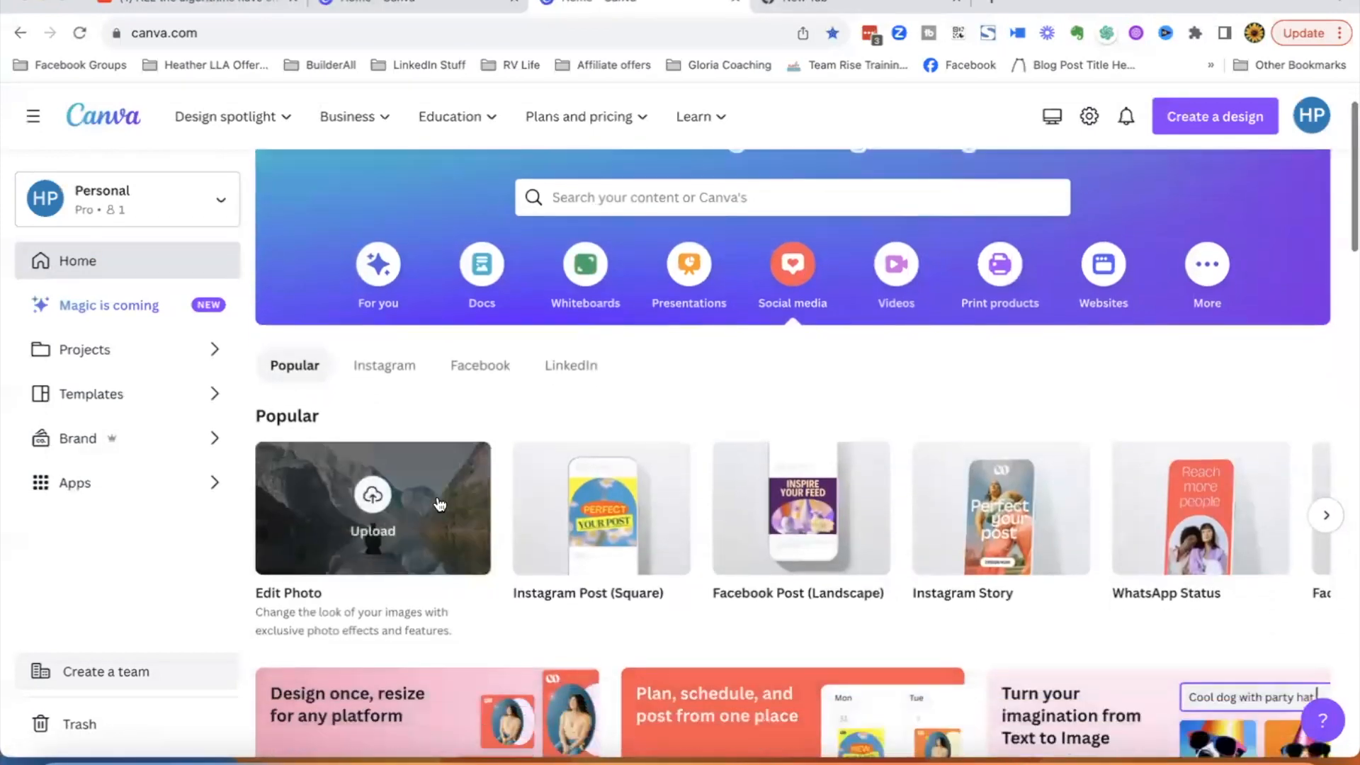
left_click(382, 366)
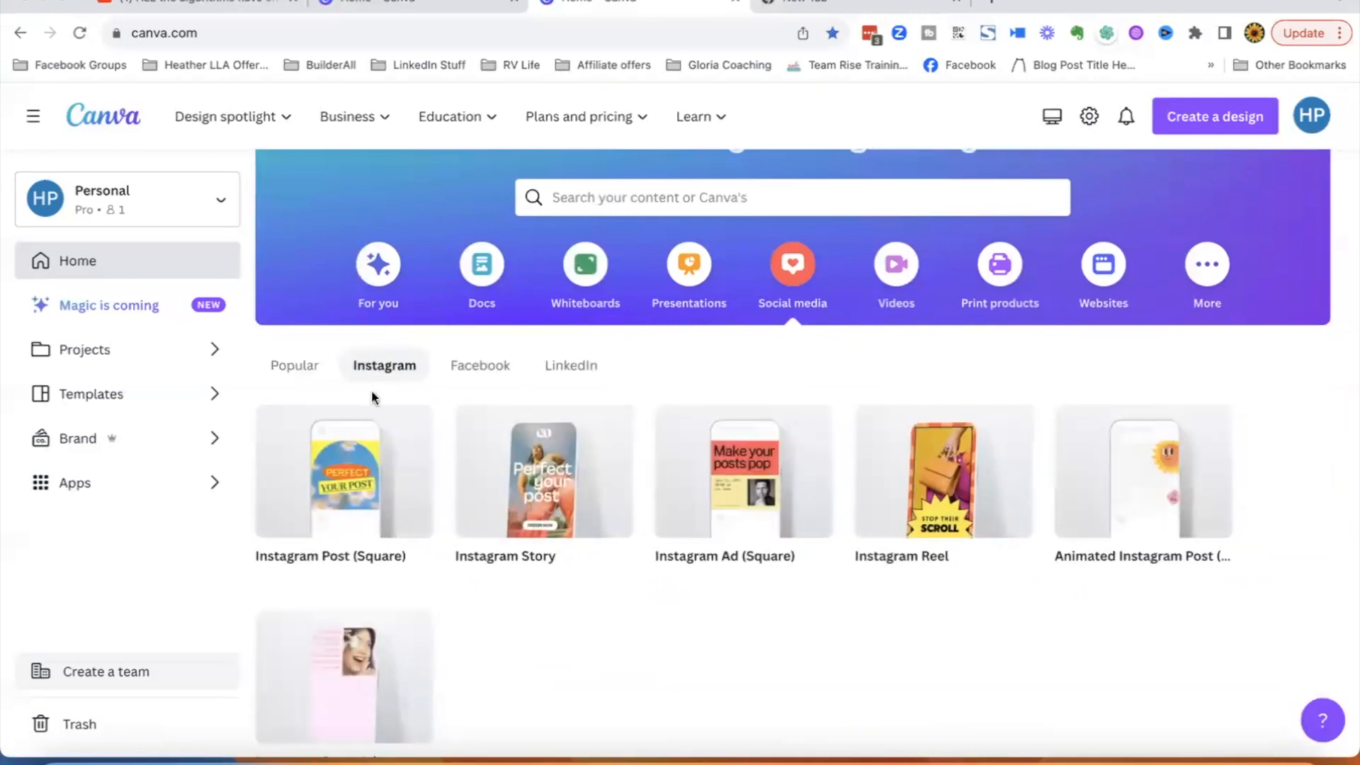
scroll(368, 498, "down", 5)
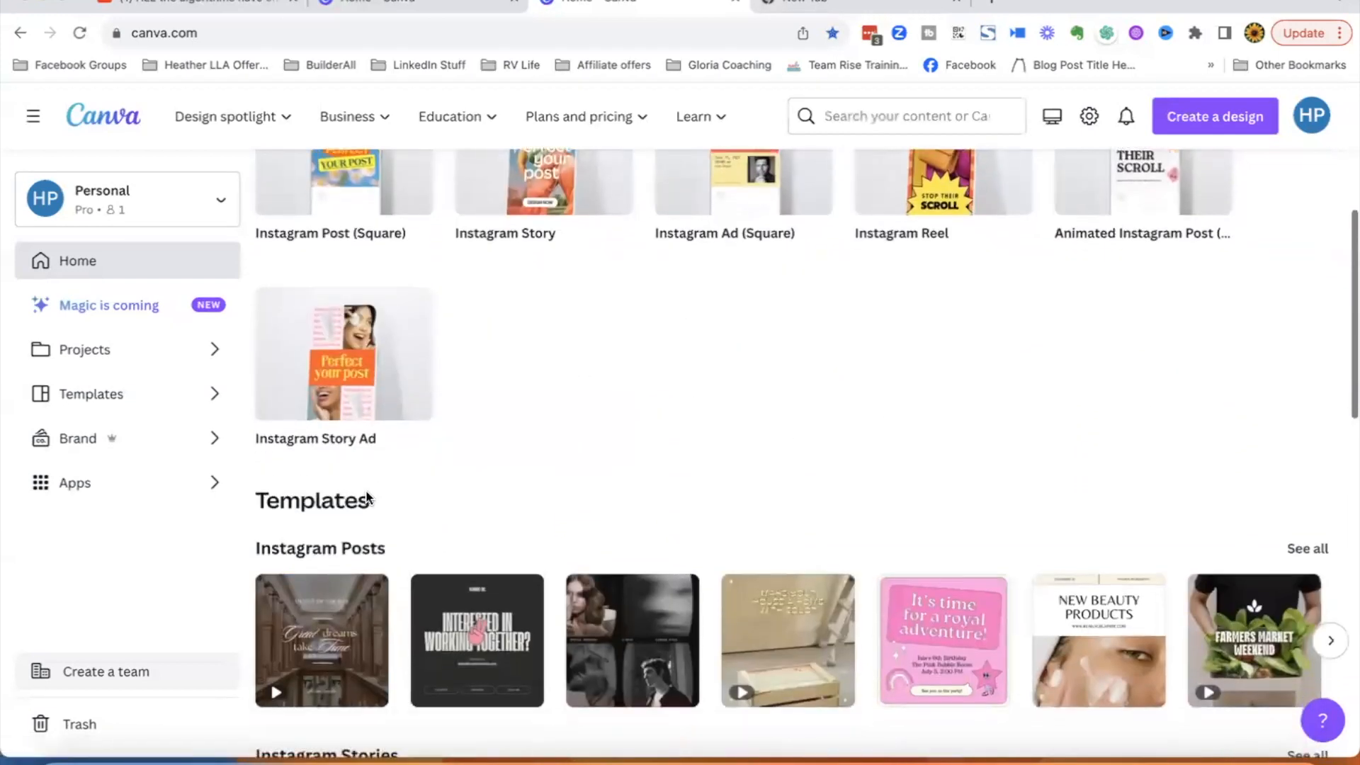
scroll(369, 498, "down", 3)
scroll(364, 491, "up", 6)
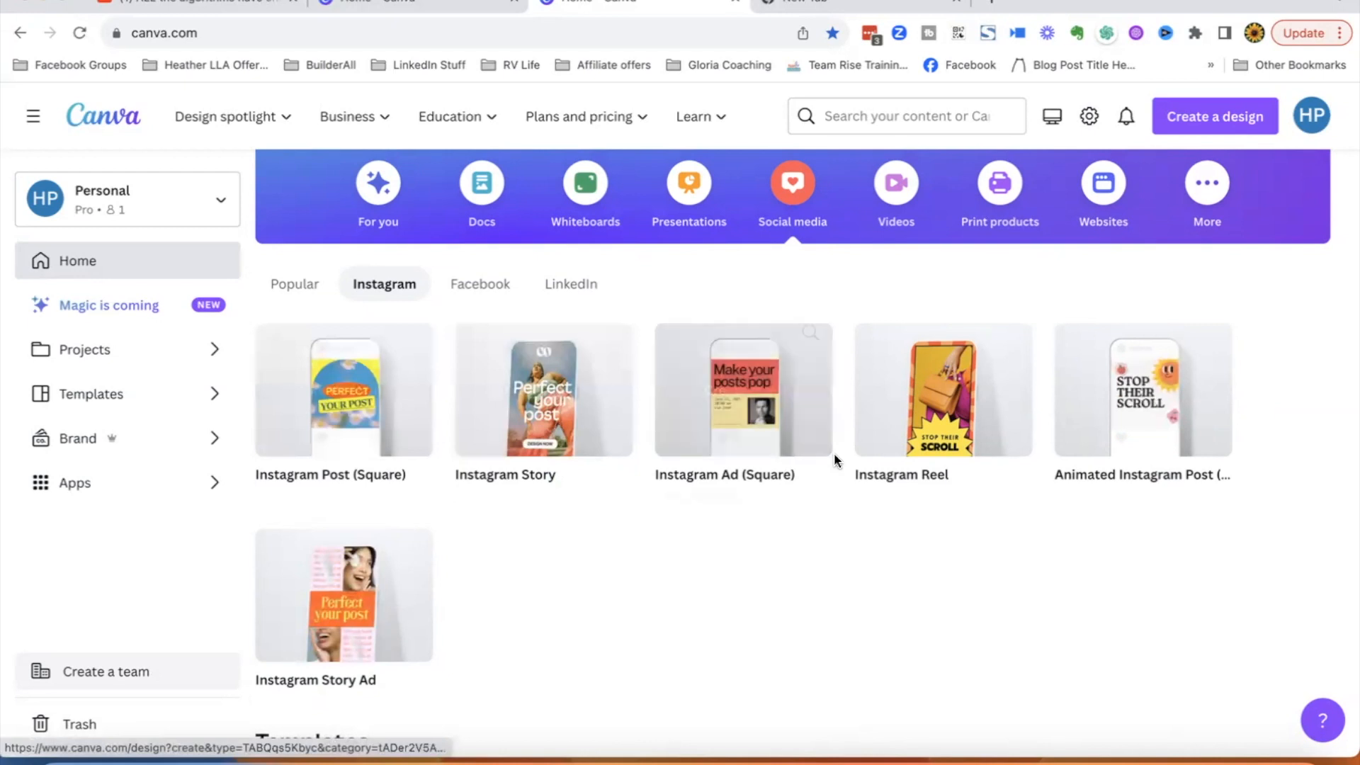
scroll(1023, 465, "down", 2)
scroll(1023, 467, "down", 3)
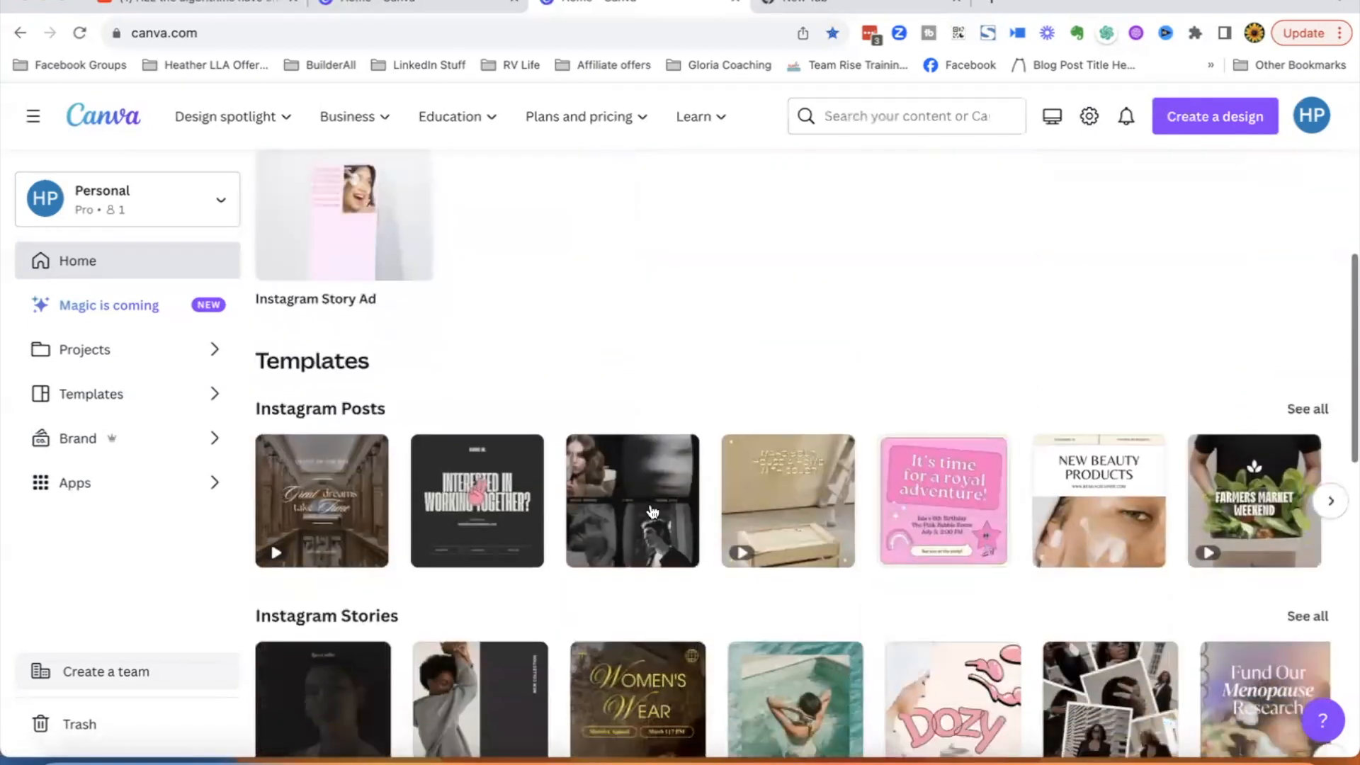
scroll(868, 377, "up", 6)
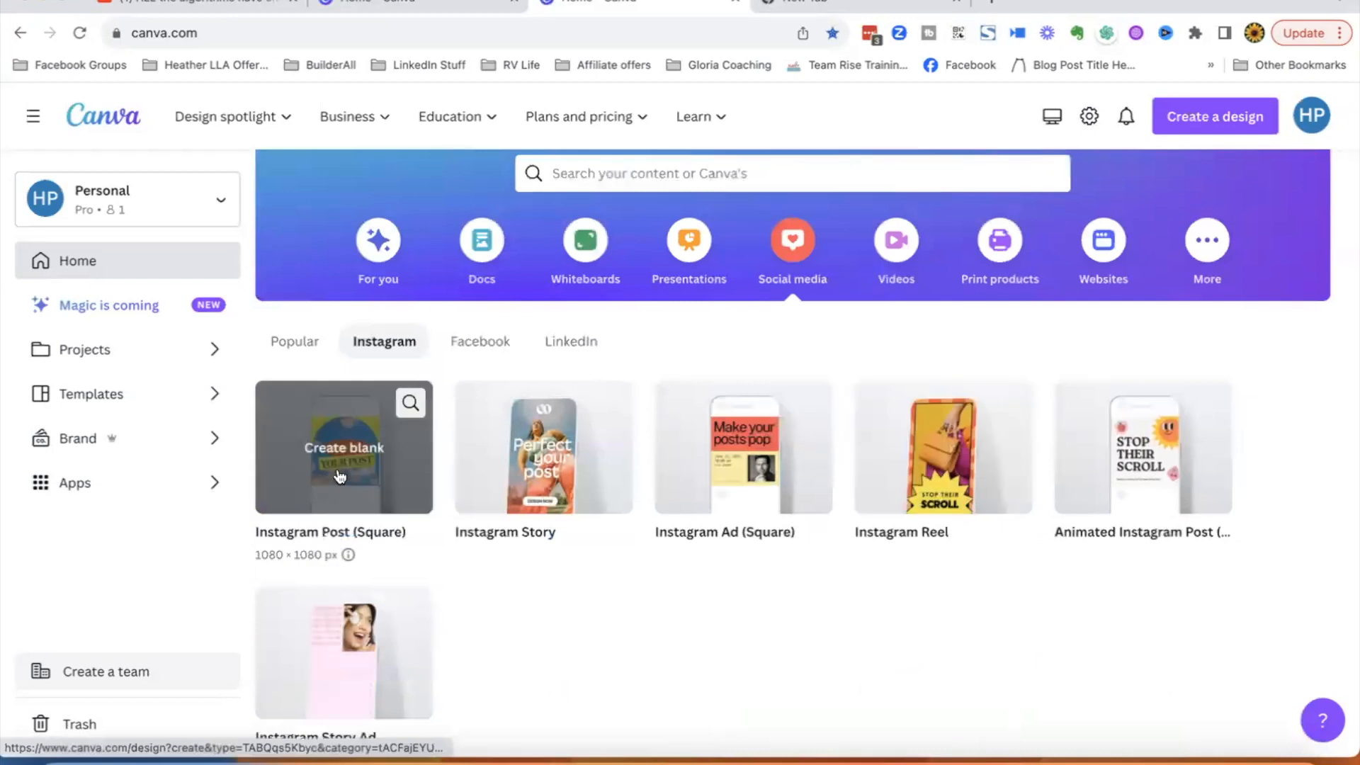
left_click(339, 448)
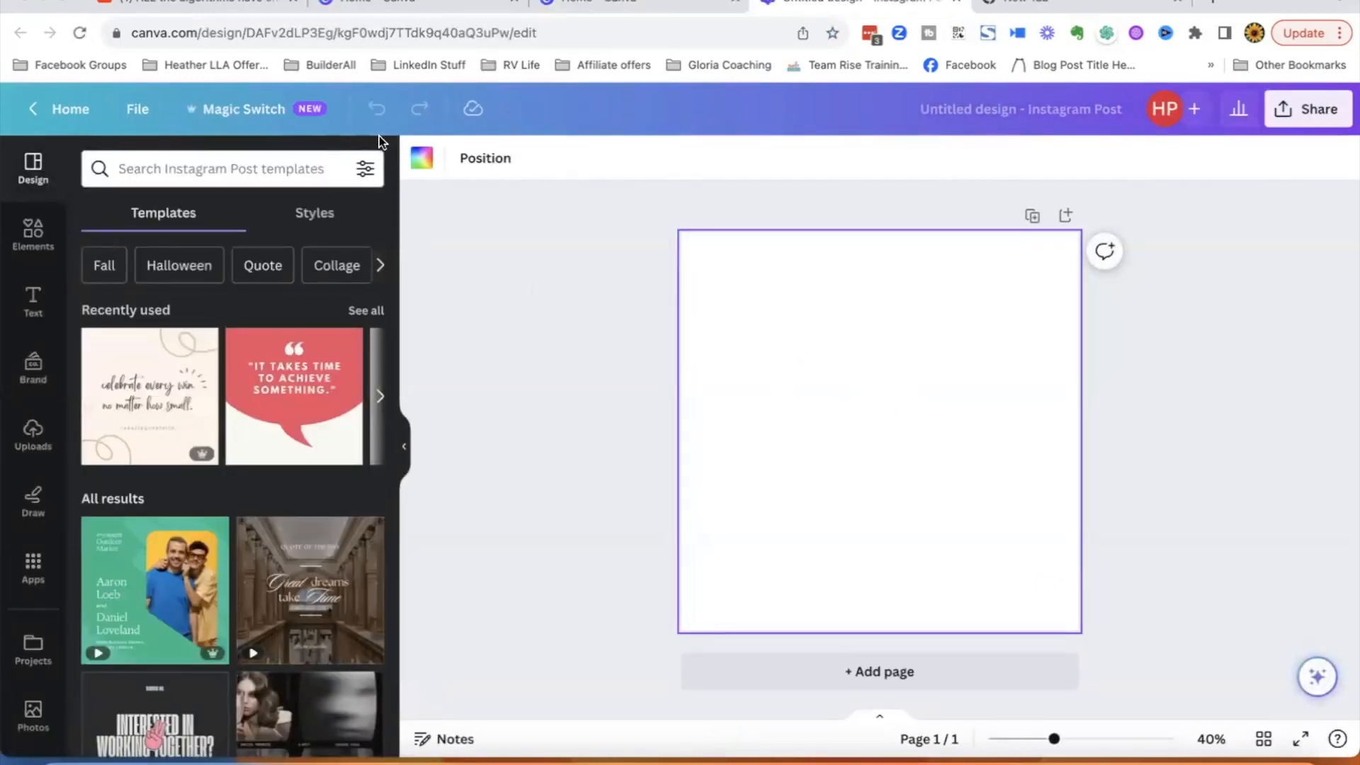
- Set the page background to a purple-blue from the Blue Charmers palette found by searching 'blue'
left_click(418, 160)
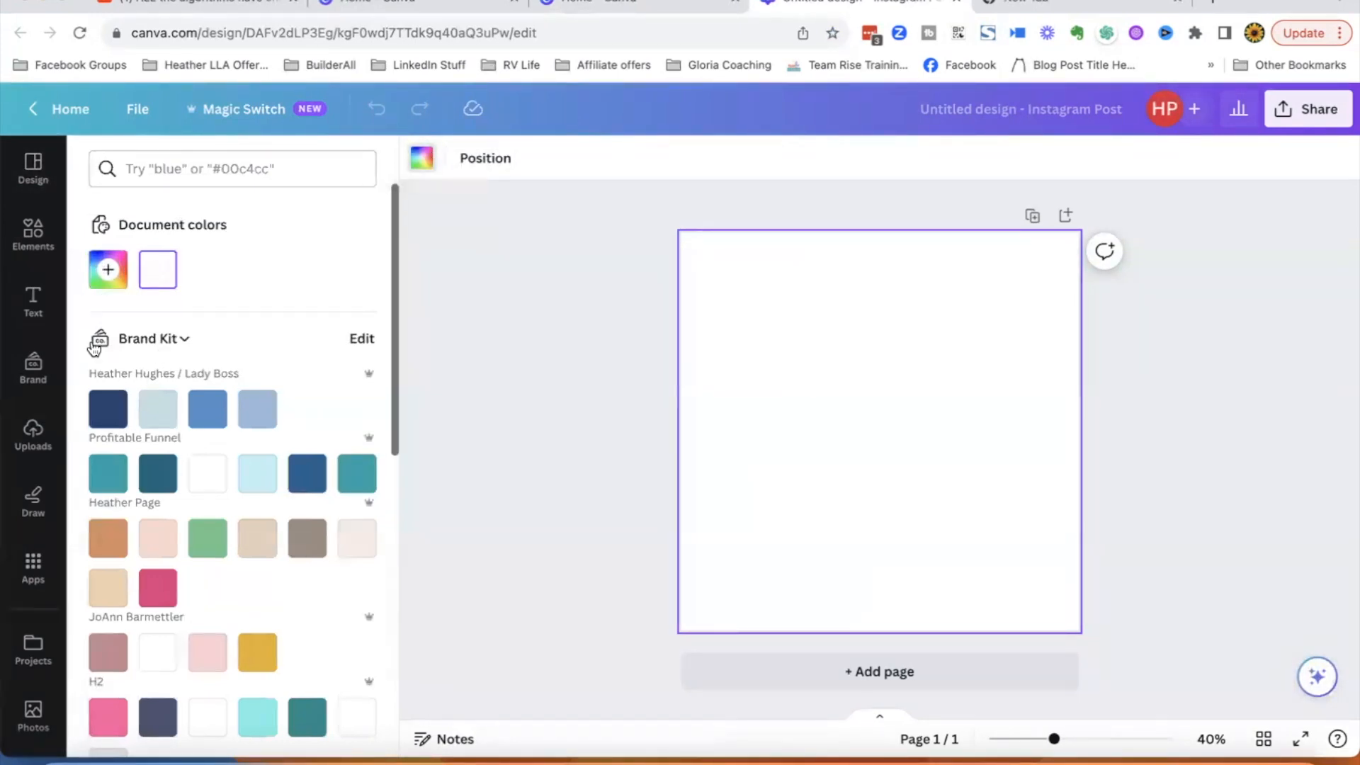
left_click(328, 167)
type("blue")
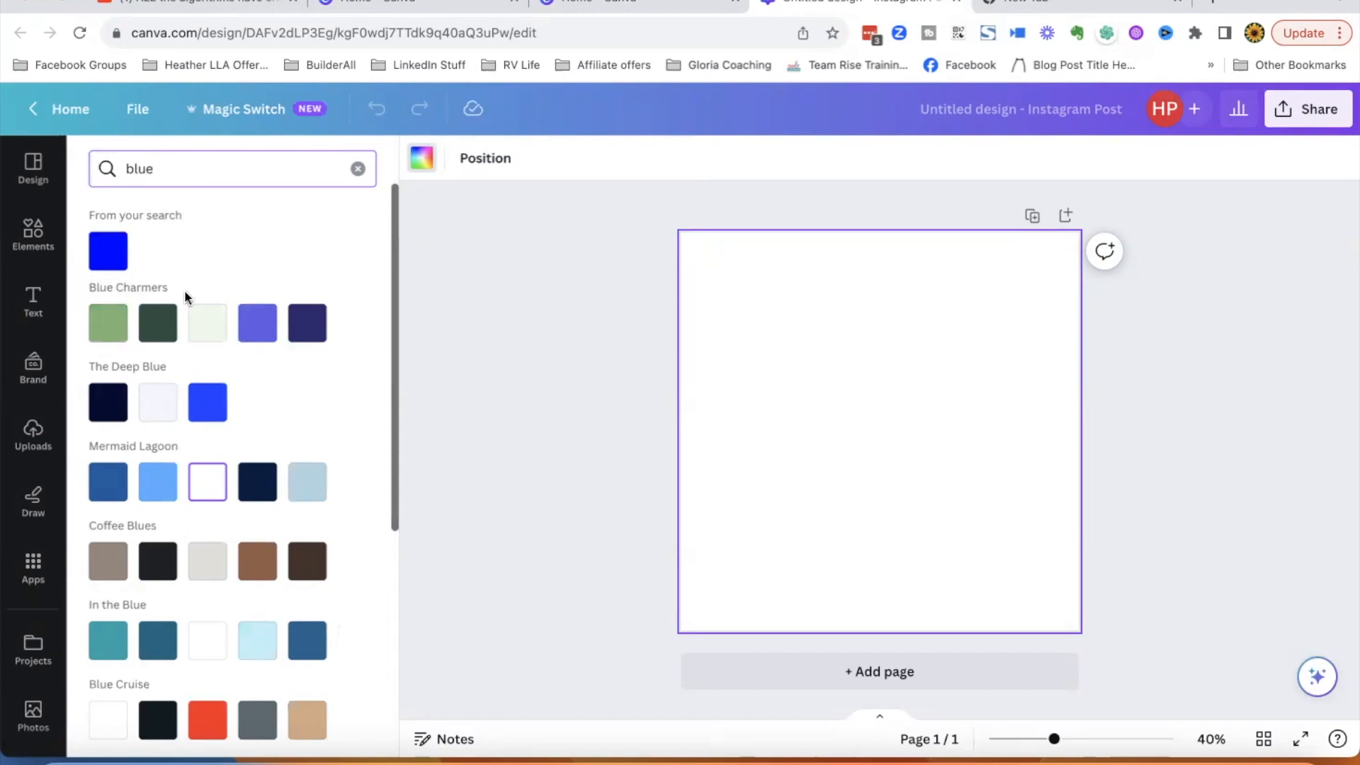
left_click(257, 326)
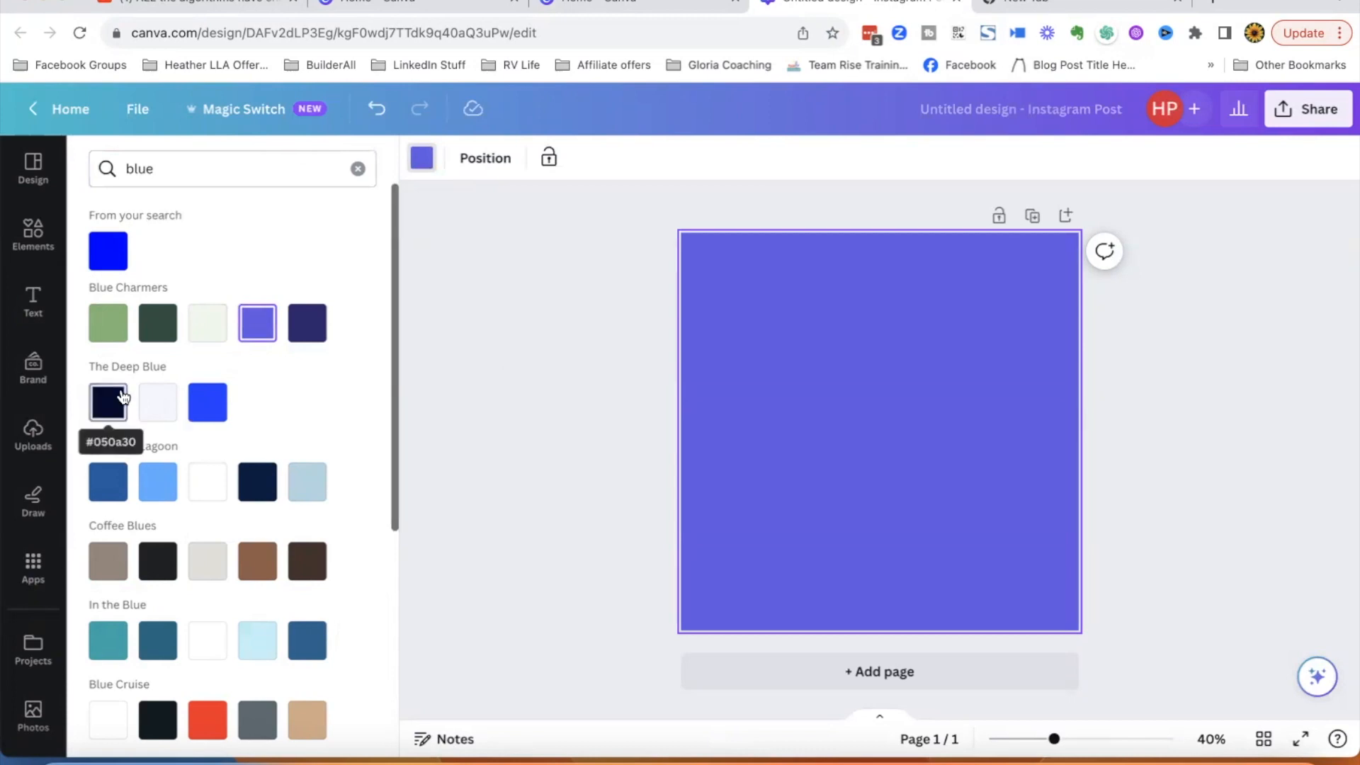
- Add the waving photo from uploads and move it to the lower right of the page
left_click(32, 434)
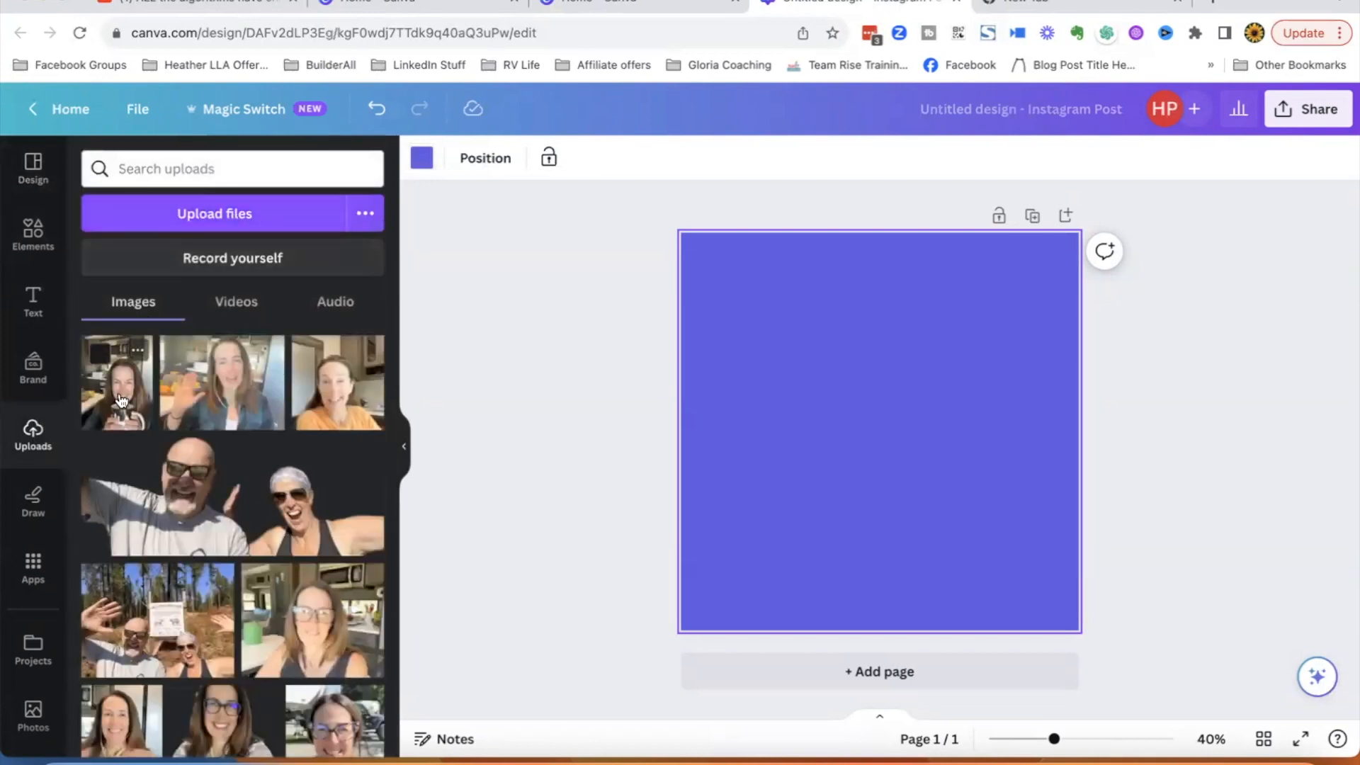
left_click(216, 375)
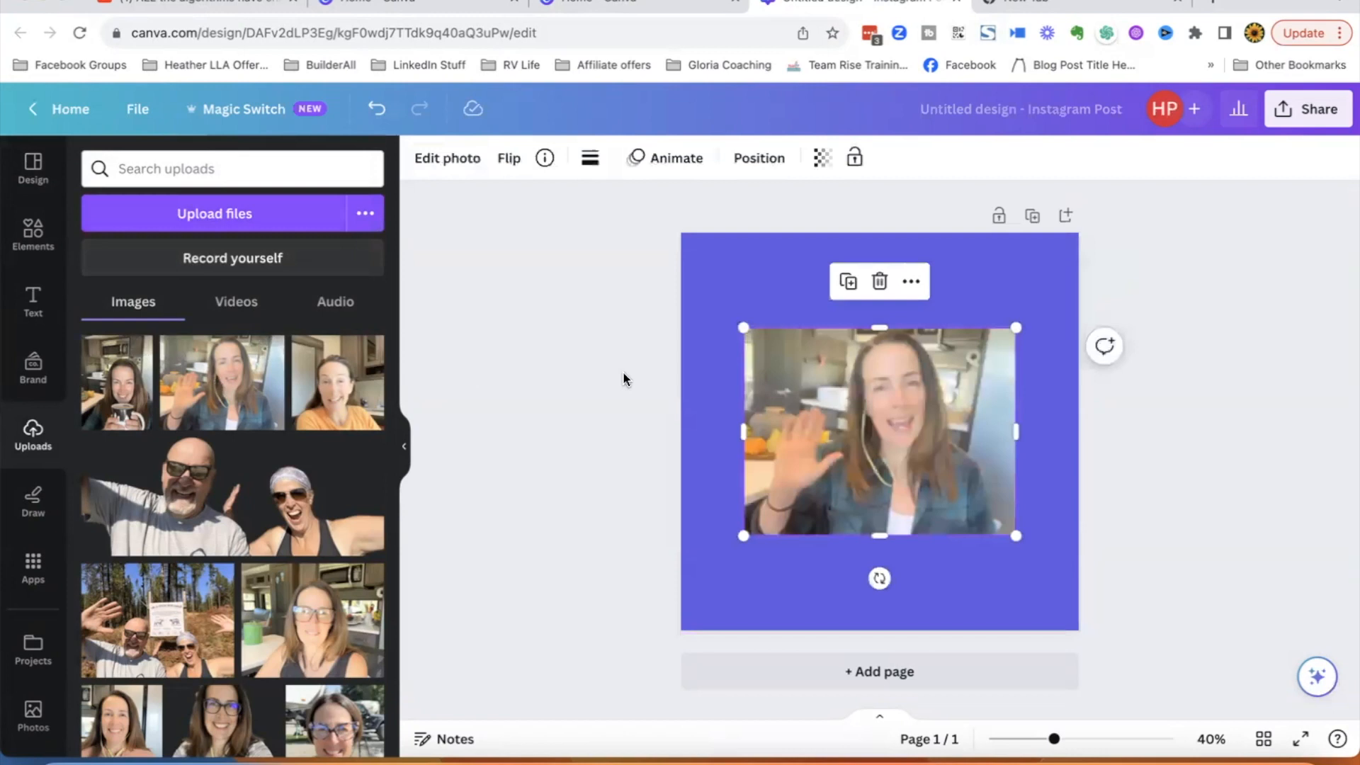
left_click_drag(910, 426, 967, 512)
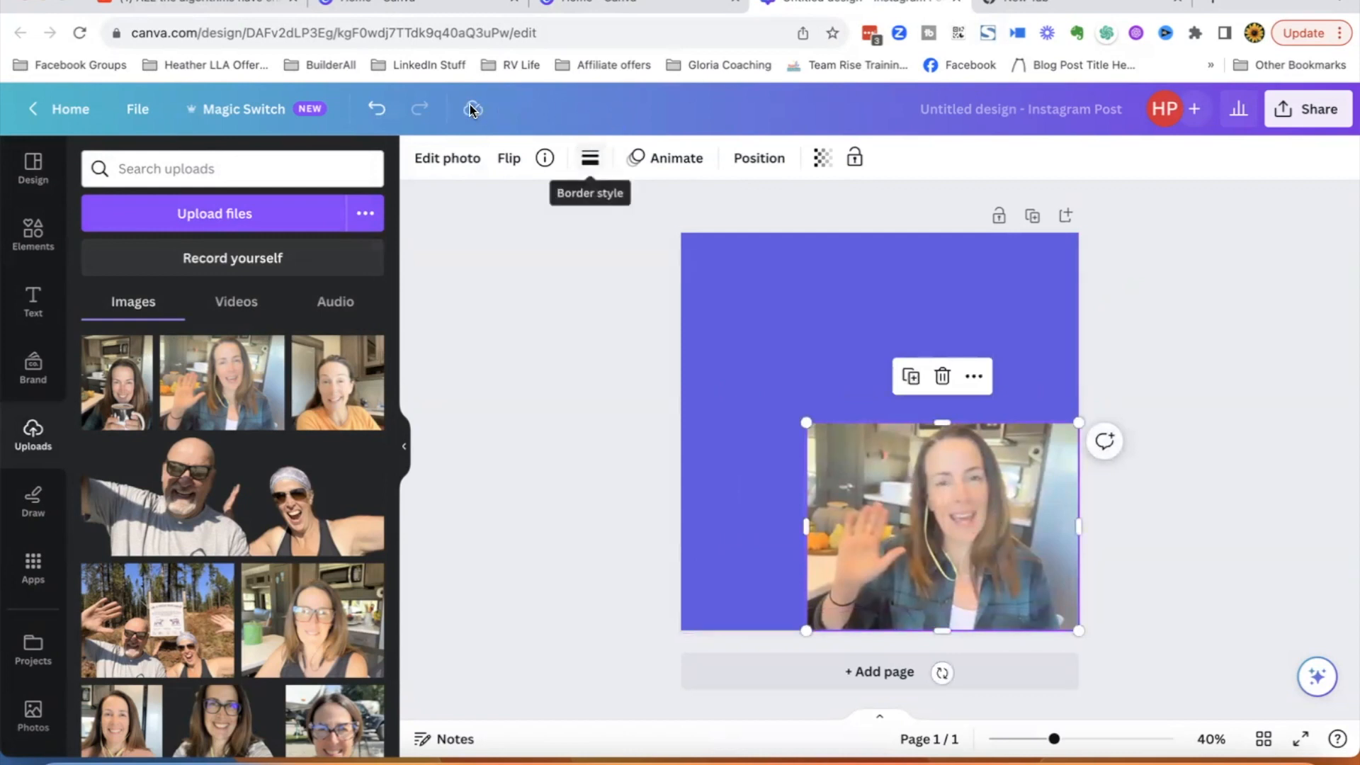
- Remove the photo's background with BG Remover and enlarge it slightly along the page bottom
left_click(445, 160)
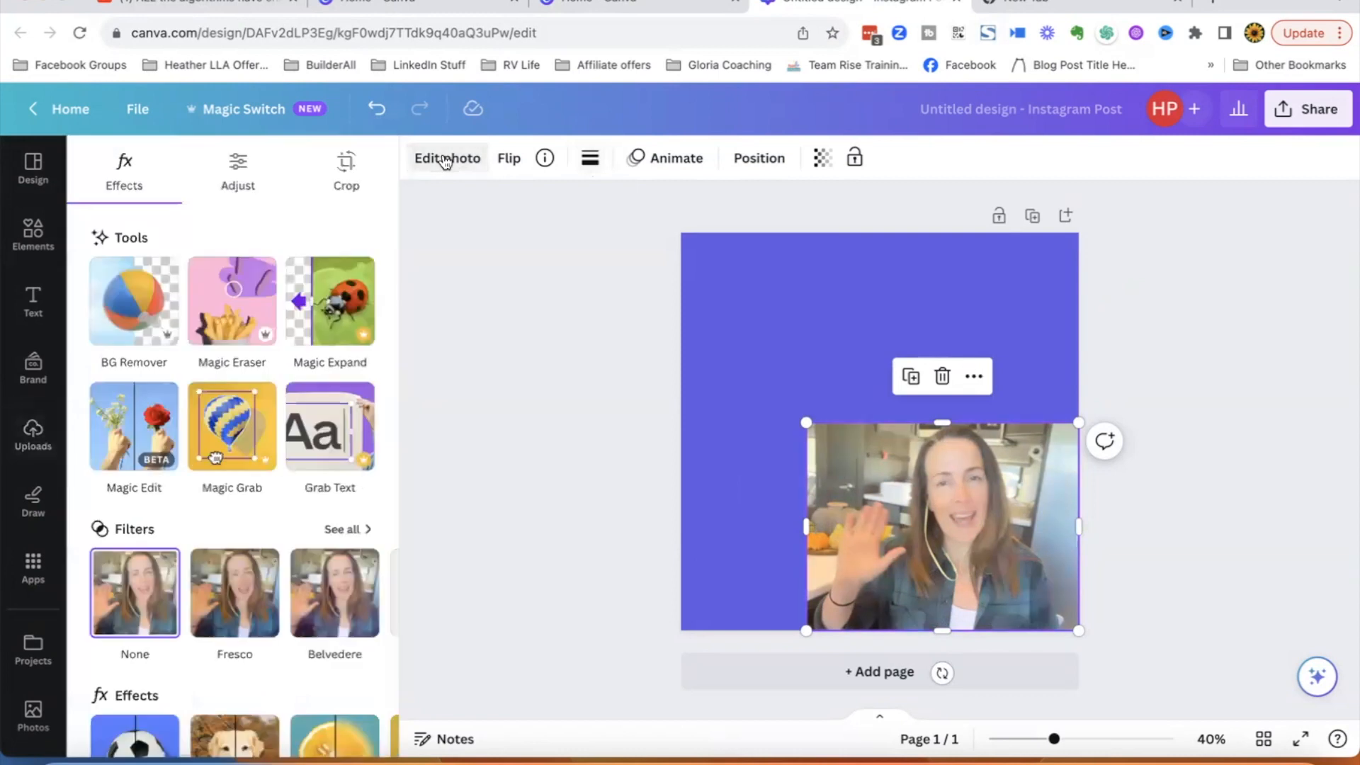
left_click(129, 337)
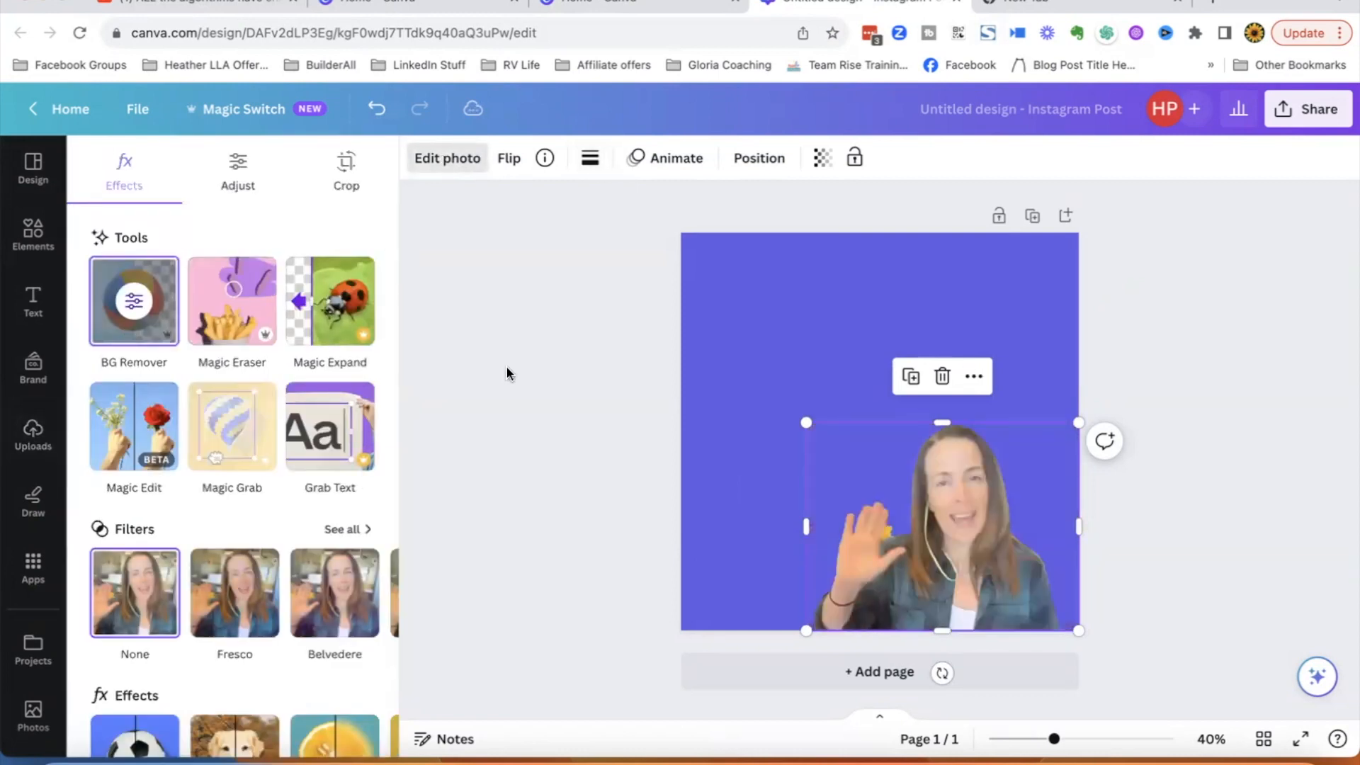
left_click_drag(805, 418, 795, 408)
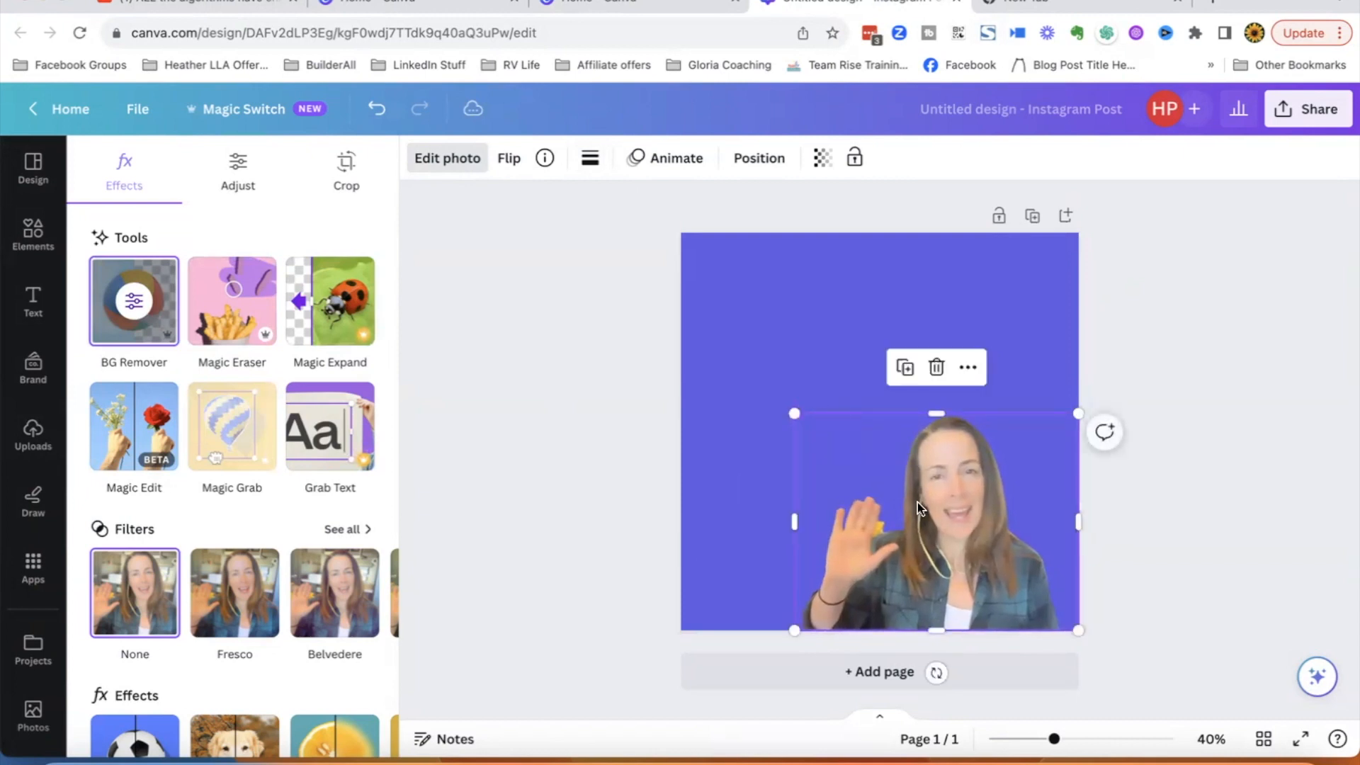
left_click_drag(946, 520, 878, 510)
left_click(993, 330)
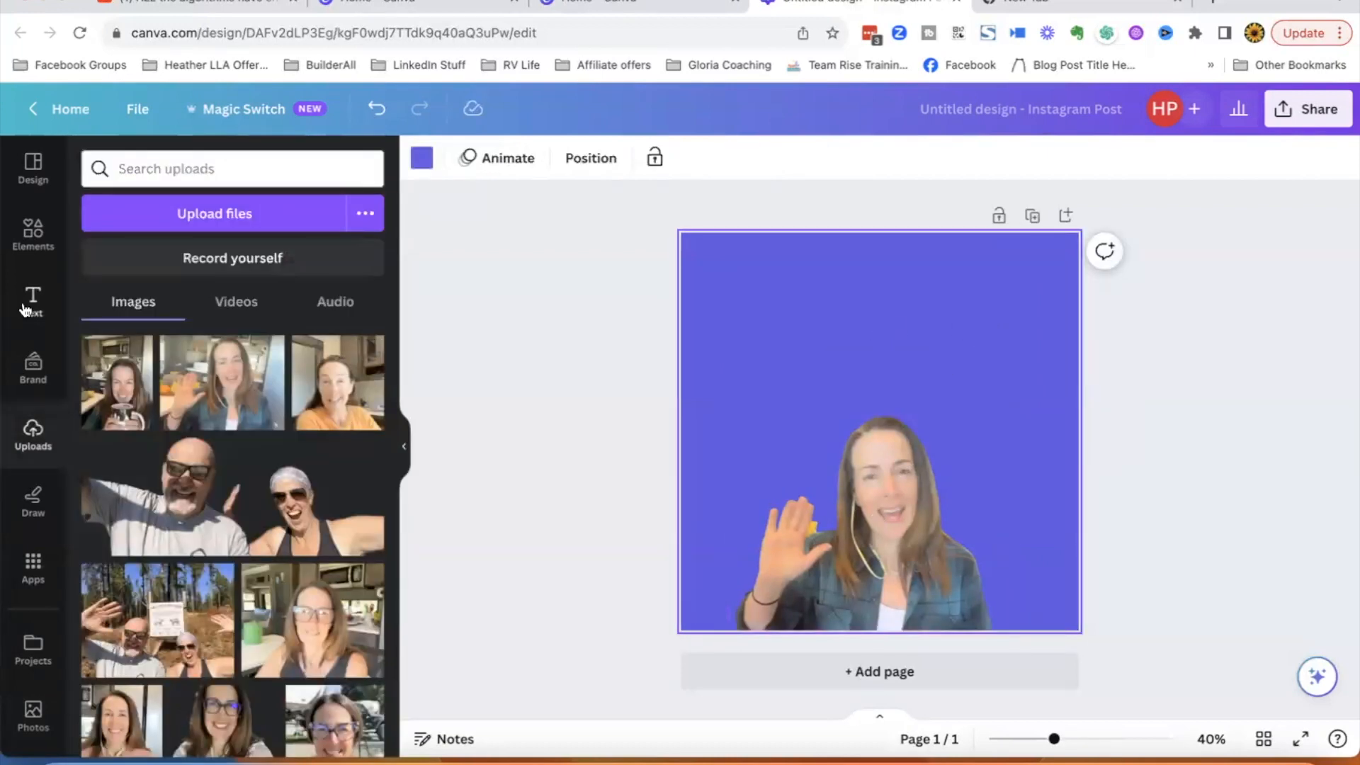
- Add the recently used 'Press Start' text style and move it toward the top of the page
left_click(28, 304)
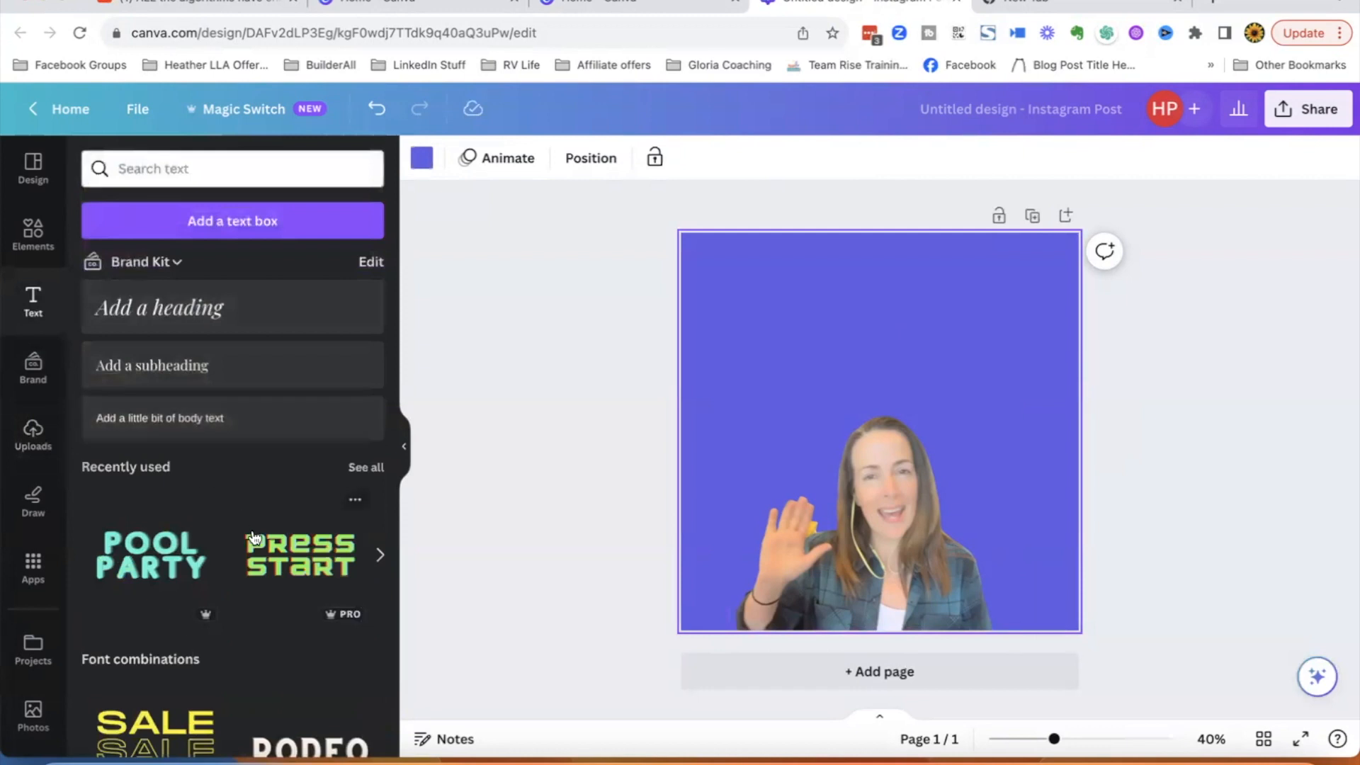
left_click(297, 556)
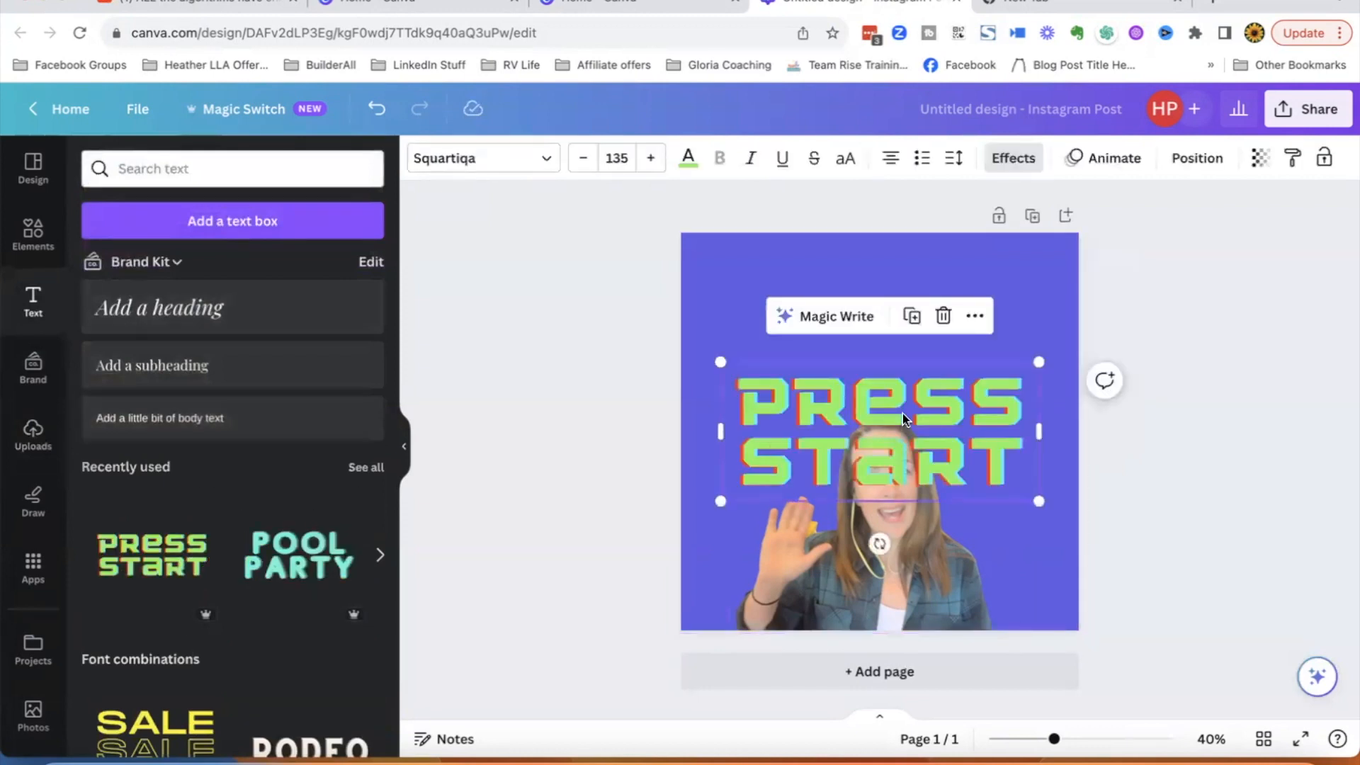
left_click_drag(903, 420, 887, 354)
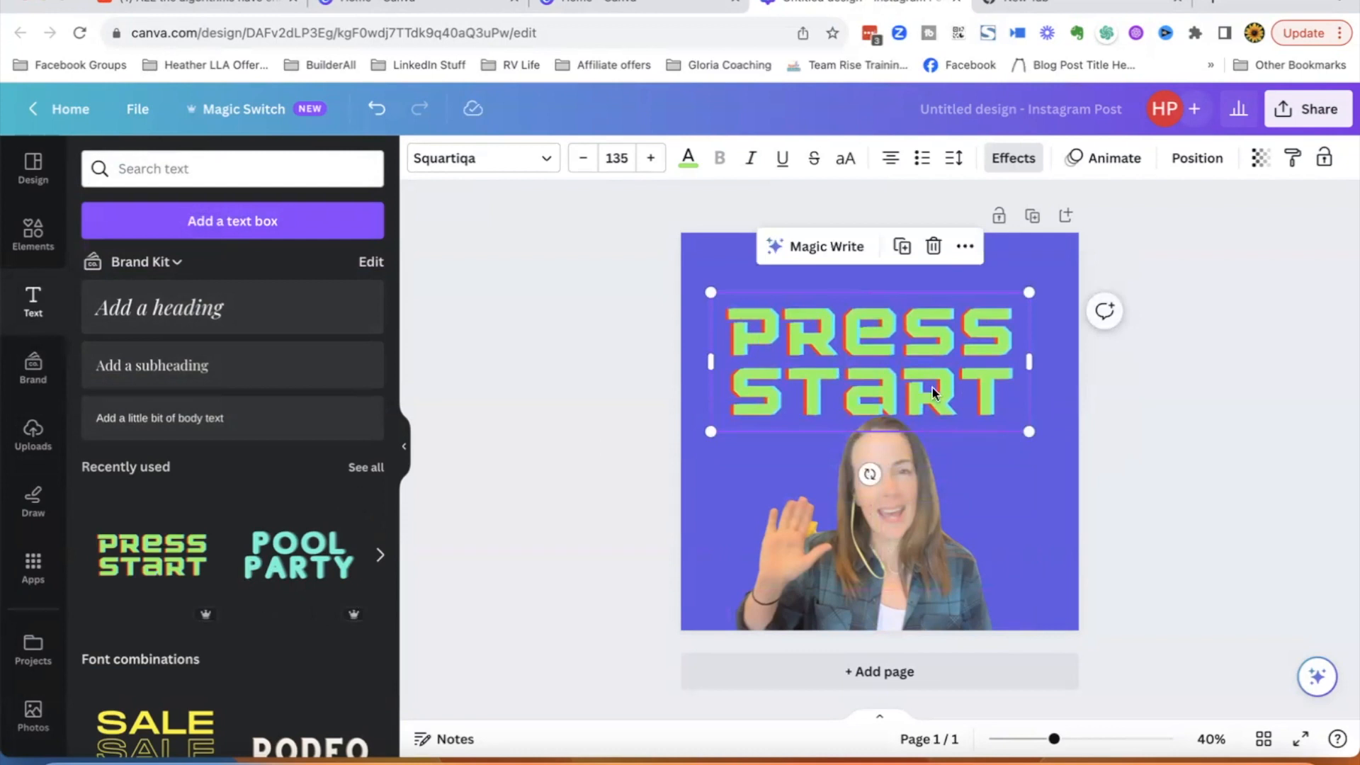
left_click(809, 353)
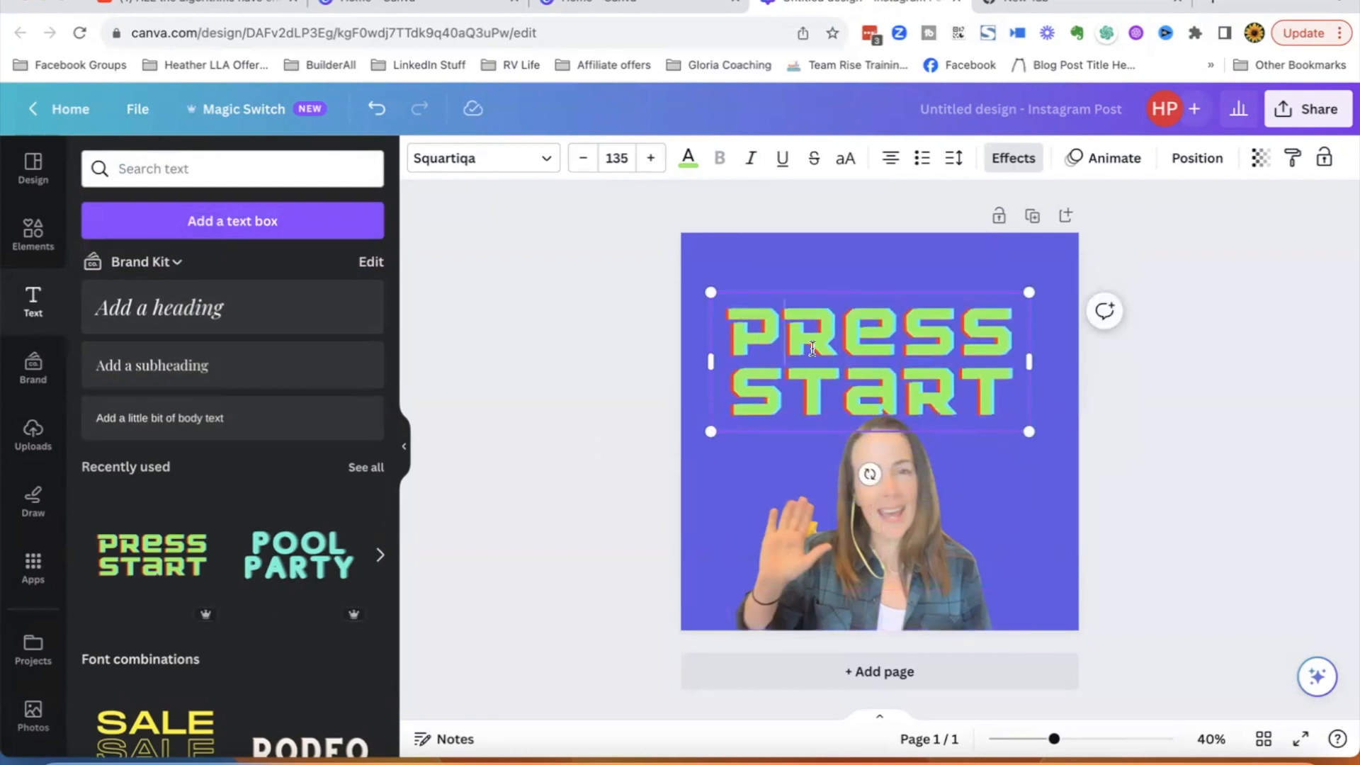
- Replace the heading text with 'Say HI!'
scroll(304, 617, "down", 3)
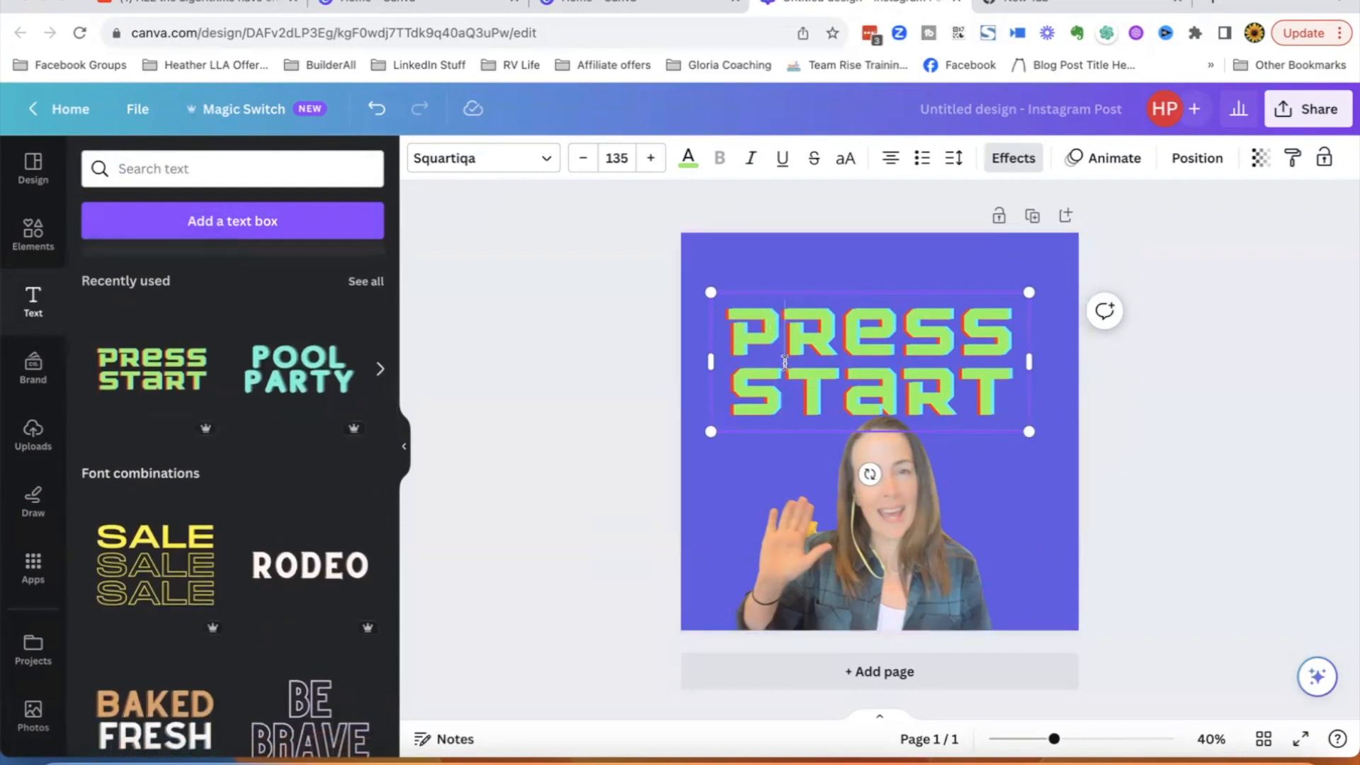
double_click(753, 339)
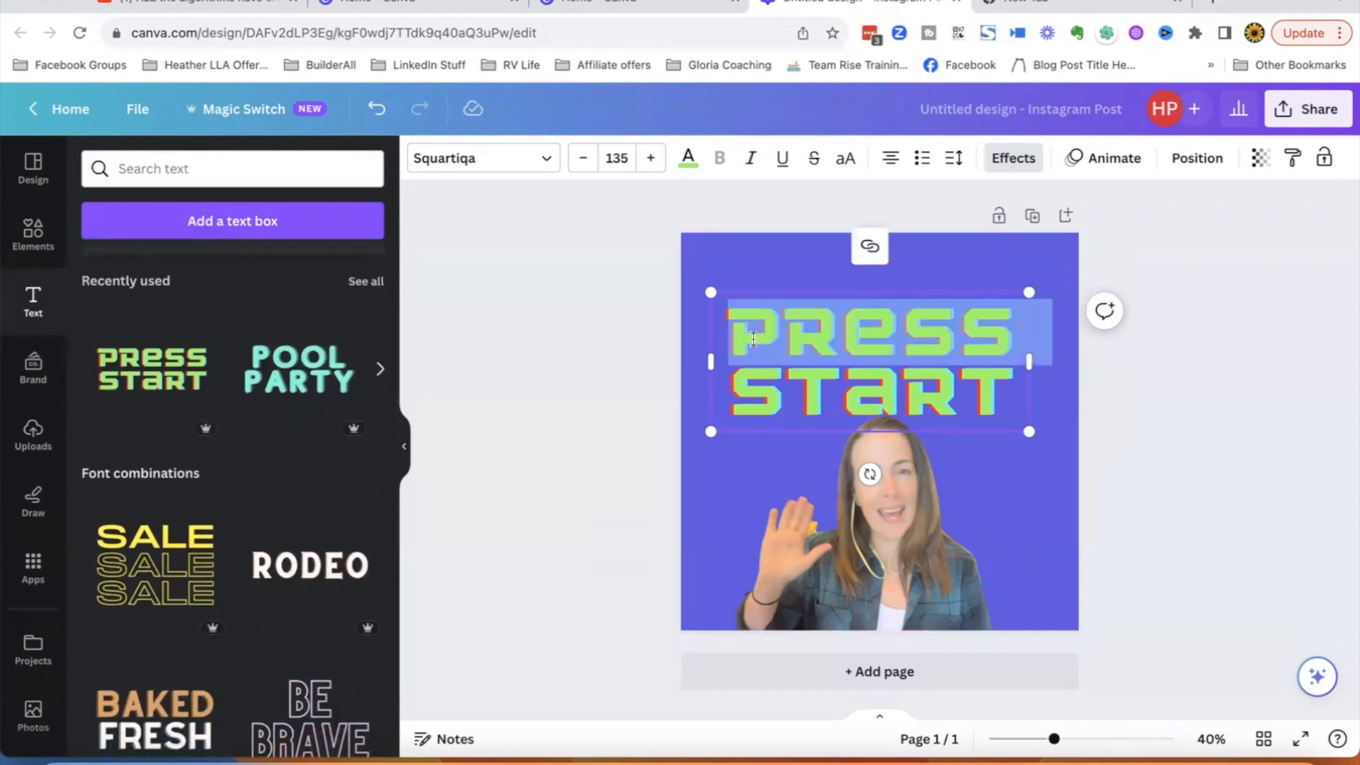
type("S")
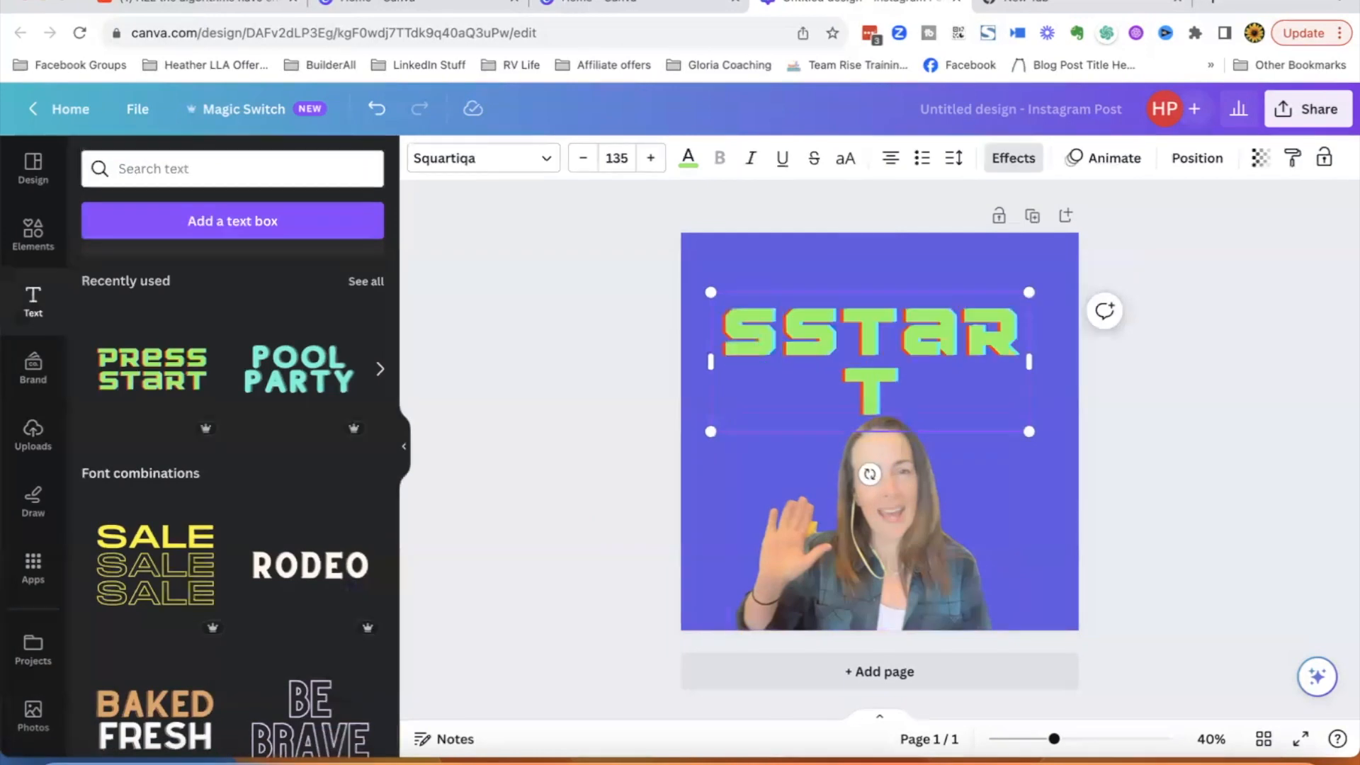
type("ay")
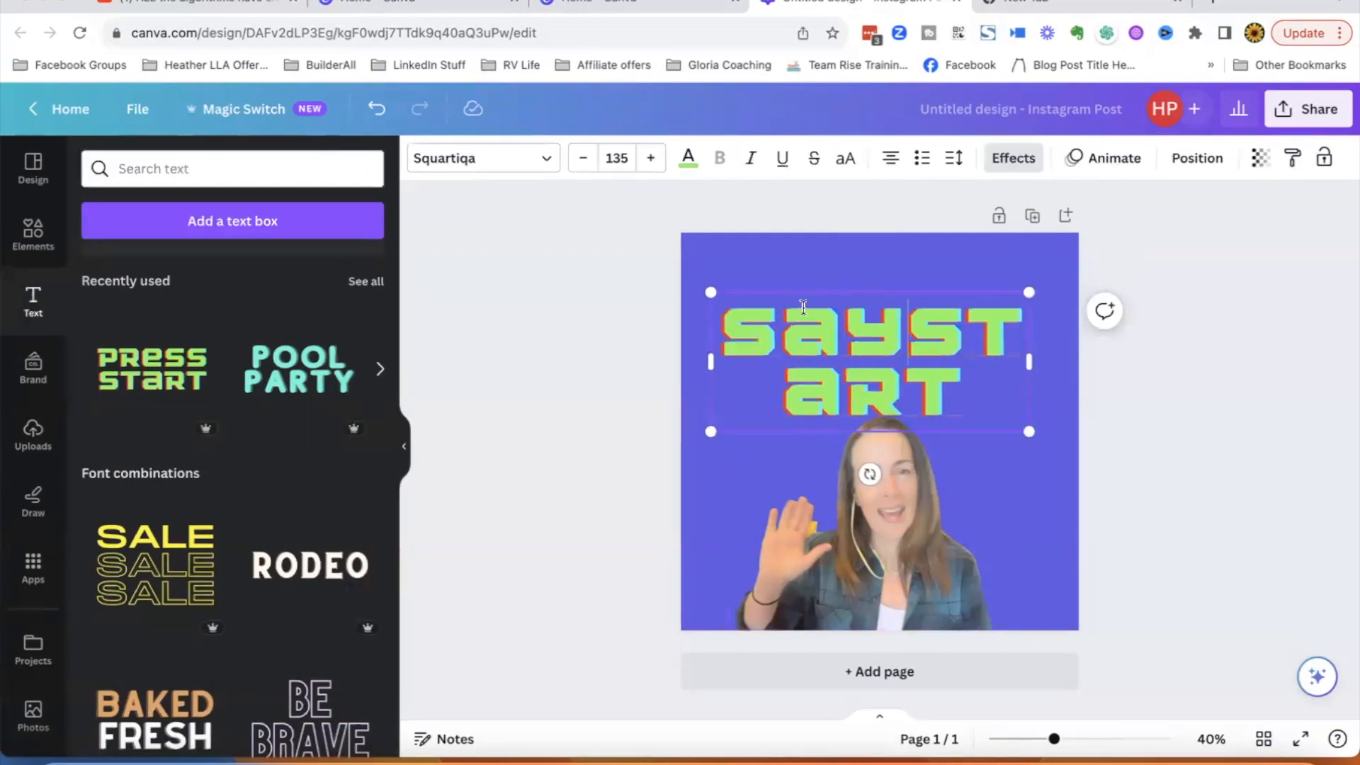
triple_click(939, 331)
type("Say")
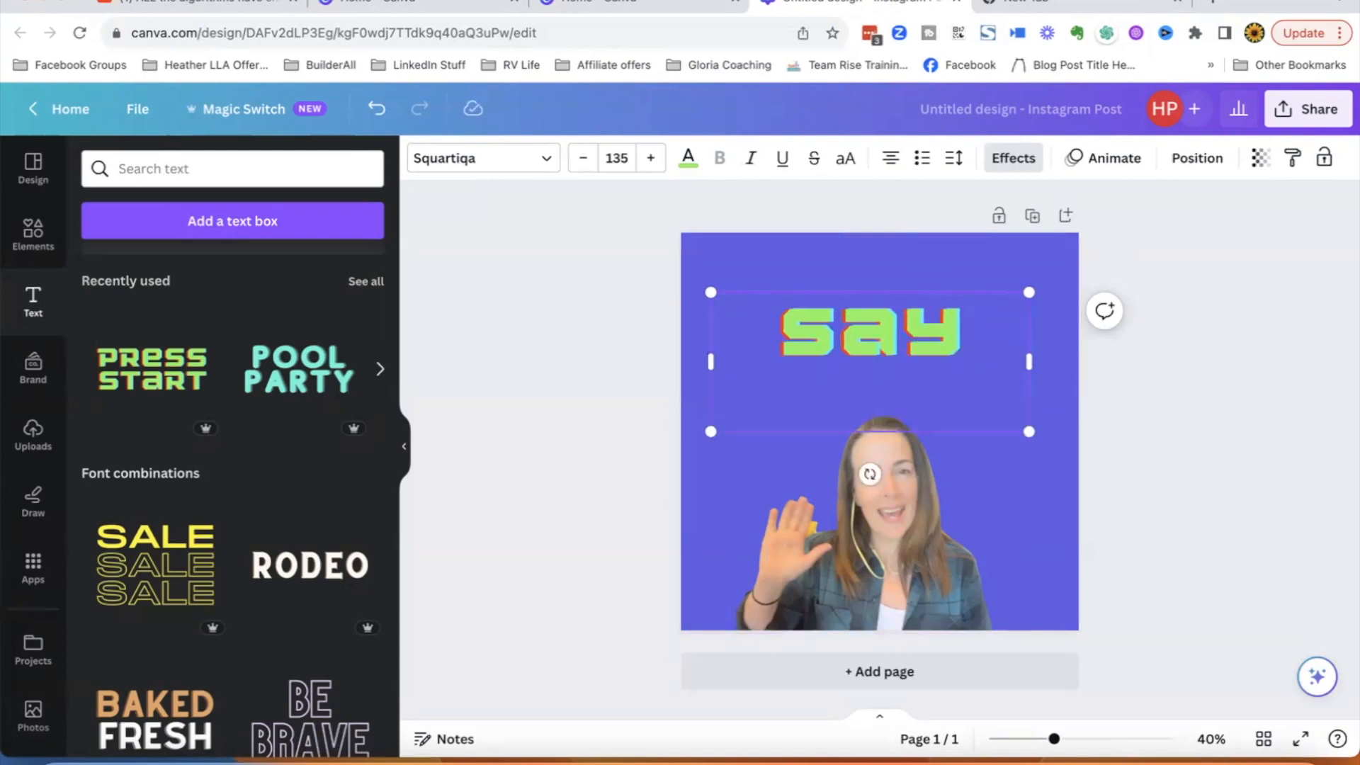
type("che")
key("BackSpace")
key("BackSpace")
key("BackSpace")
type("HI")
key("BackSpace")
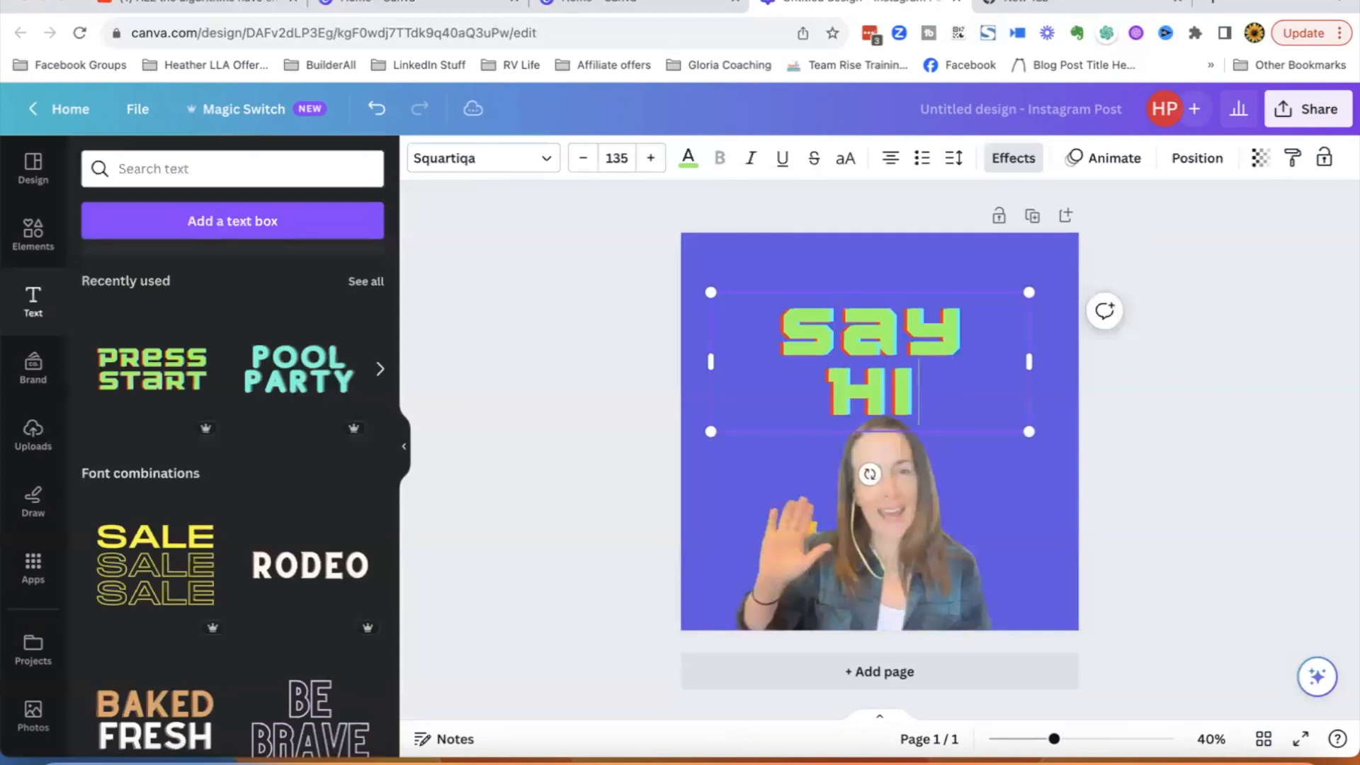
type("!")
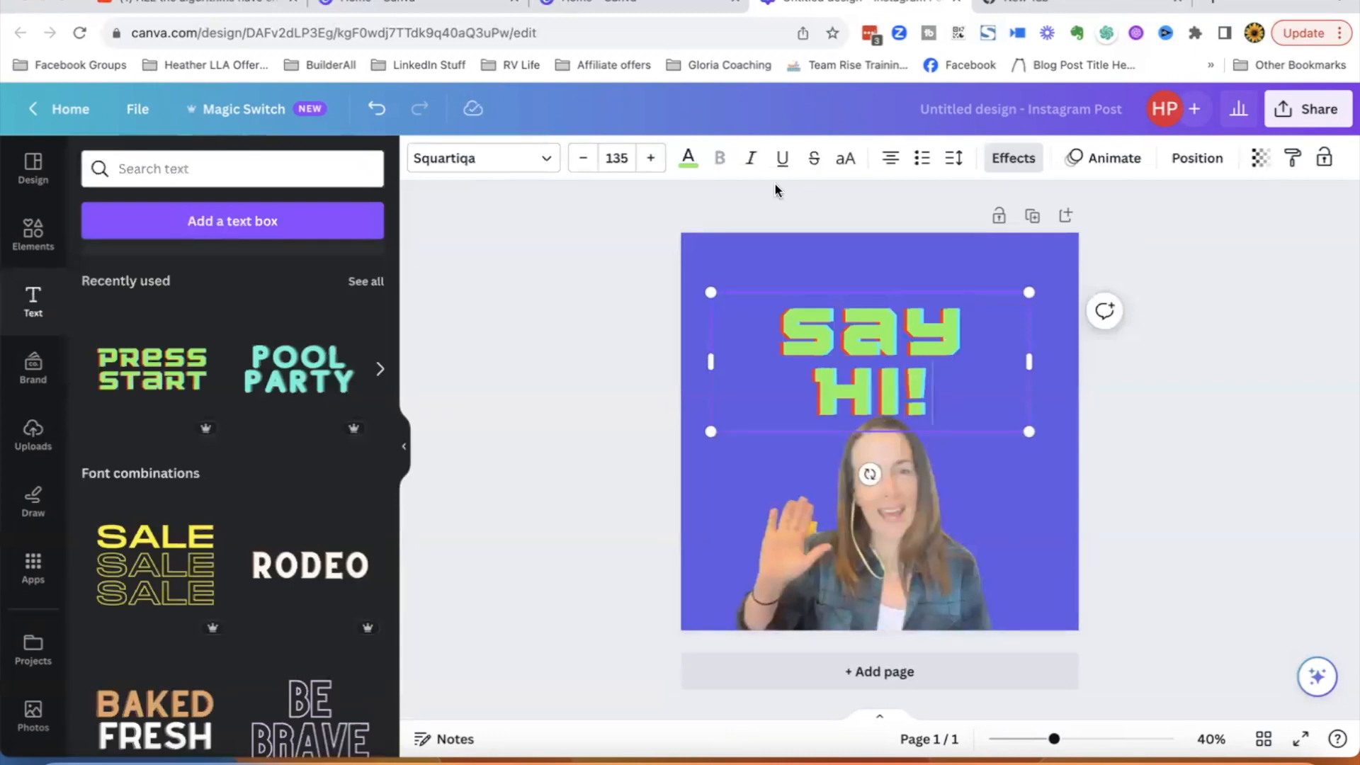
- Change the 'hi!' line of the heading to the Kaushan Script font
left_click(547, 160)
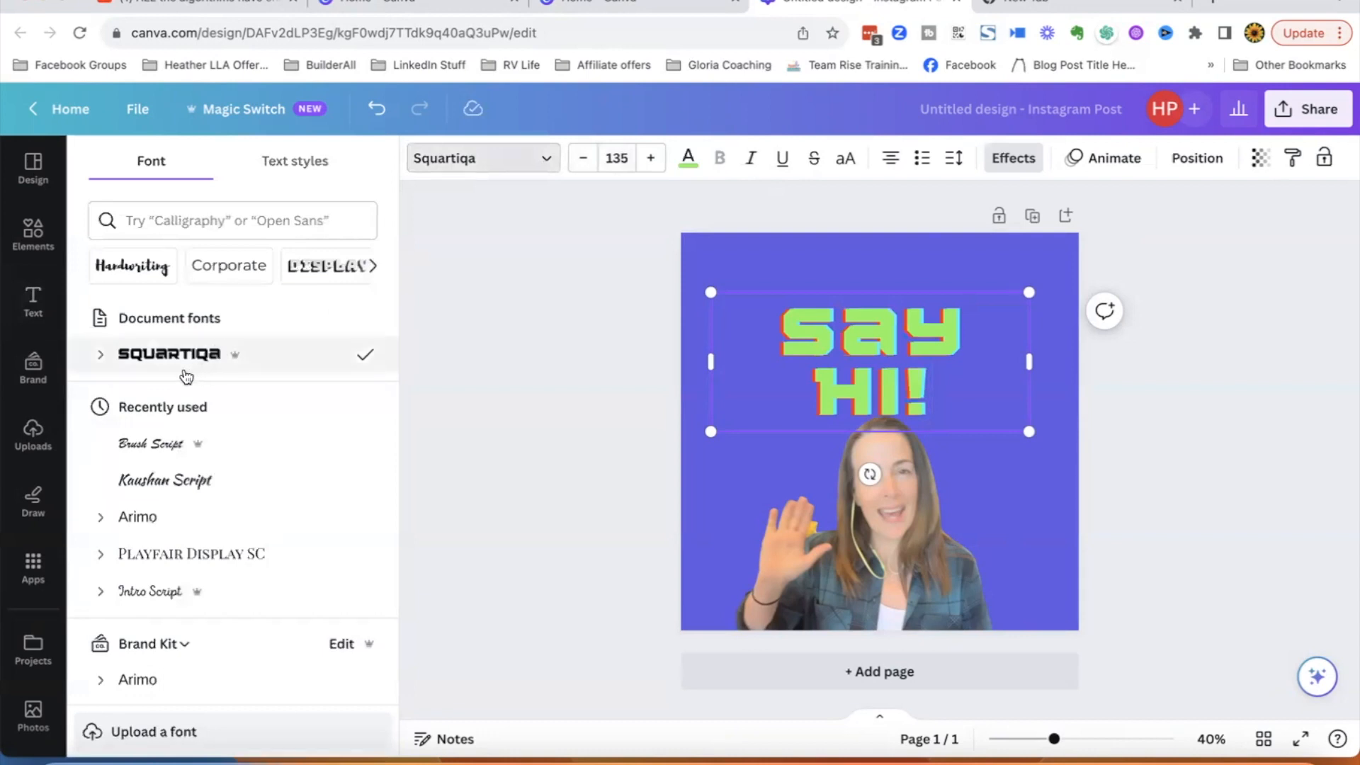
left_click(166, 484)
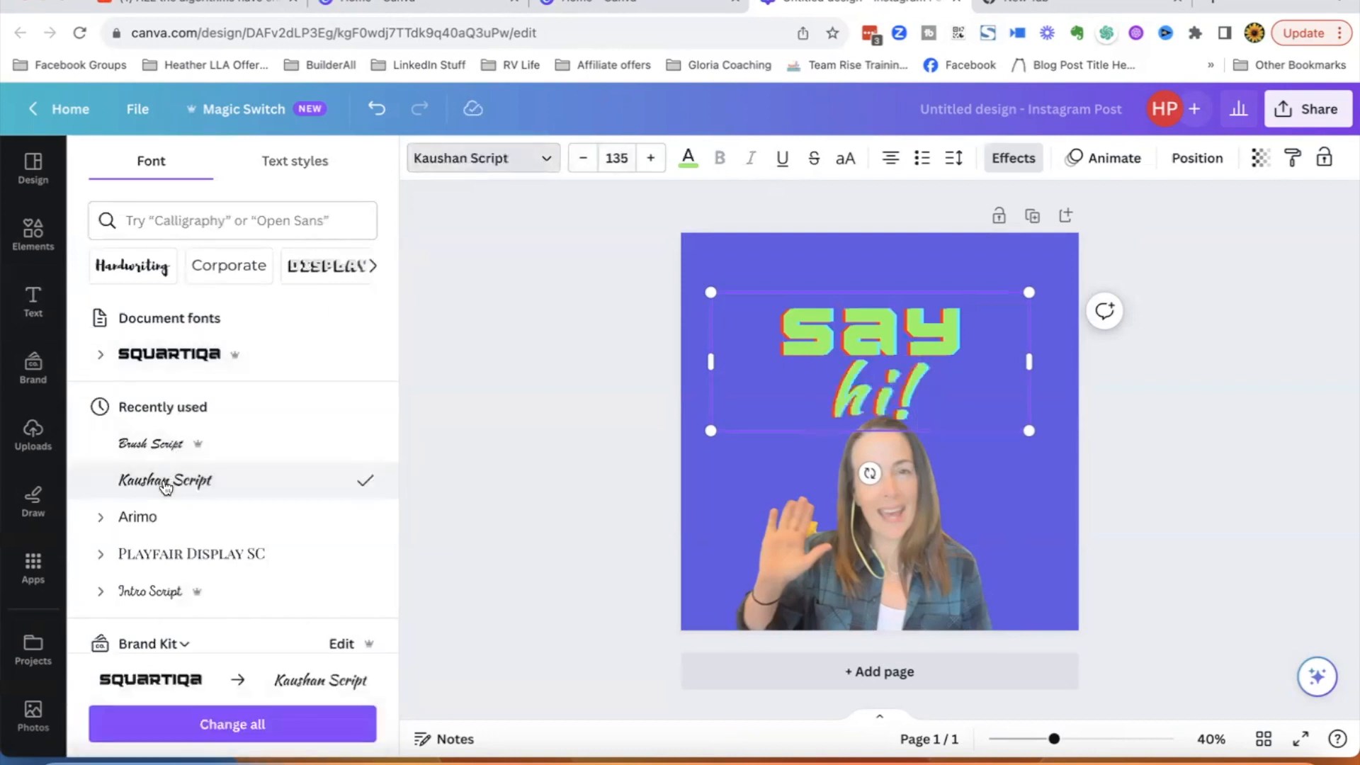
- Try Brush Script and Kaushan Script on the word 'say', then undo both font changes
double_click(803, 339)
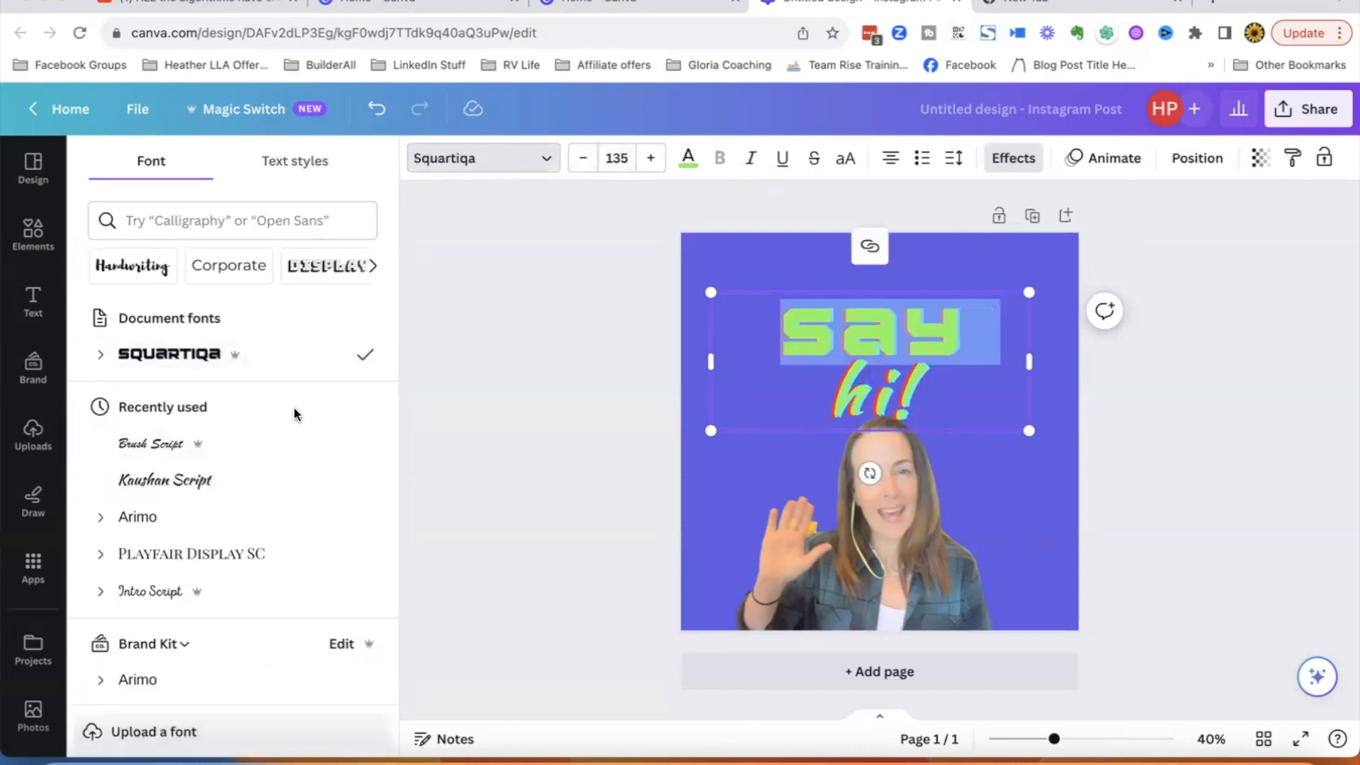
left_click(165, 443)
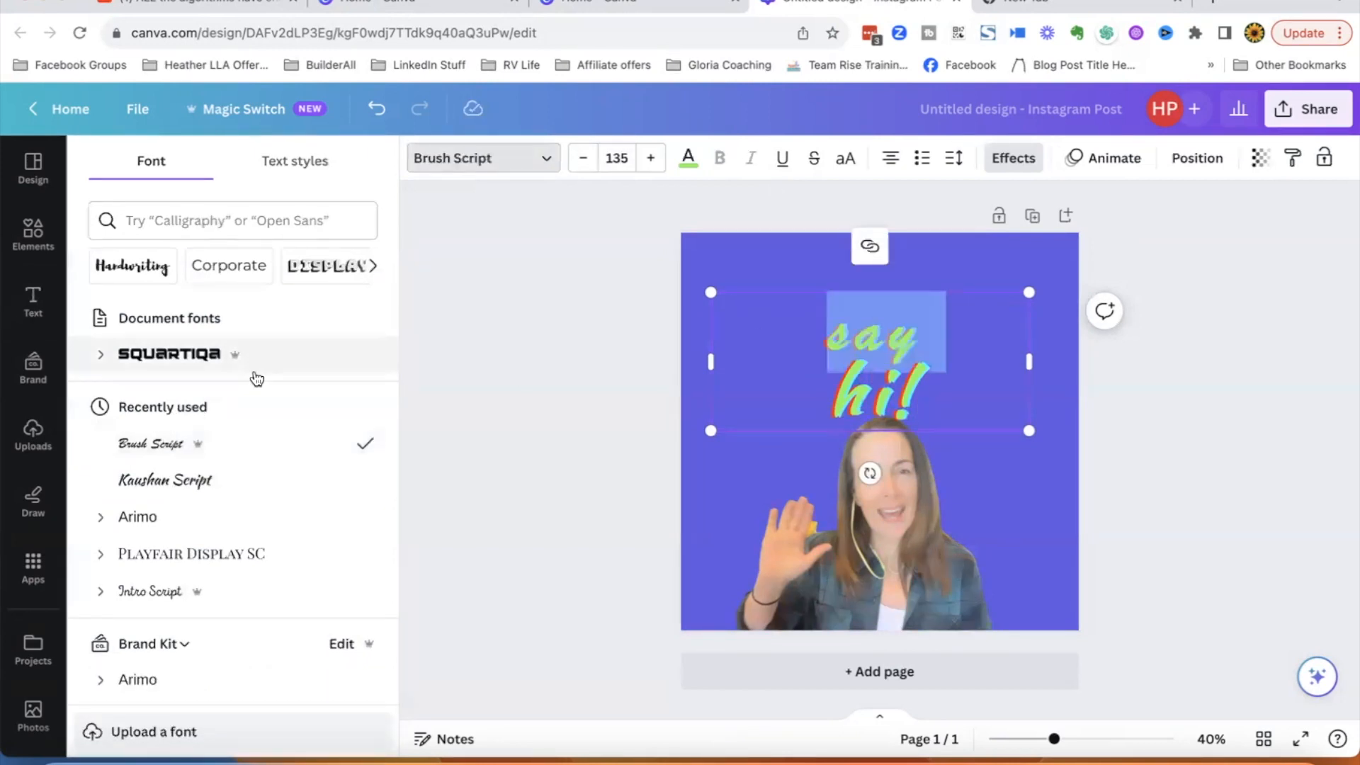
left_click(159, 484)
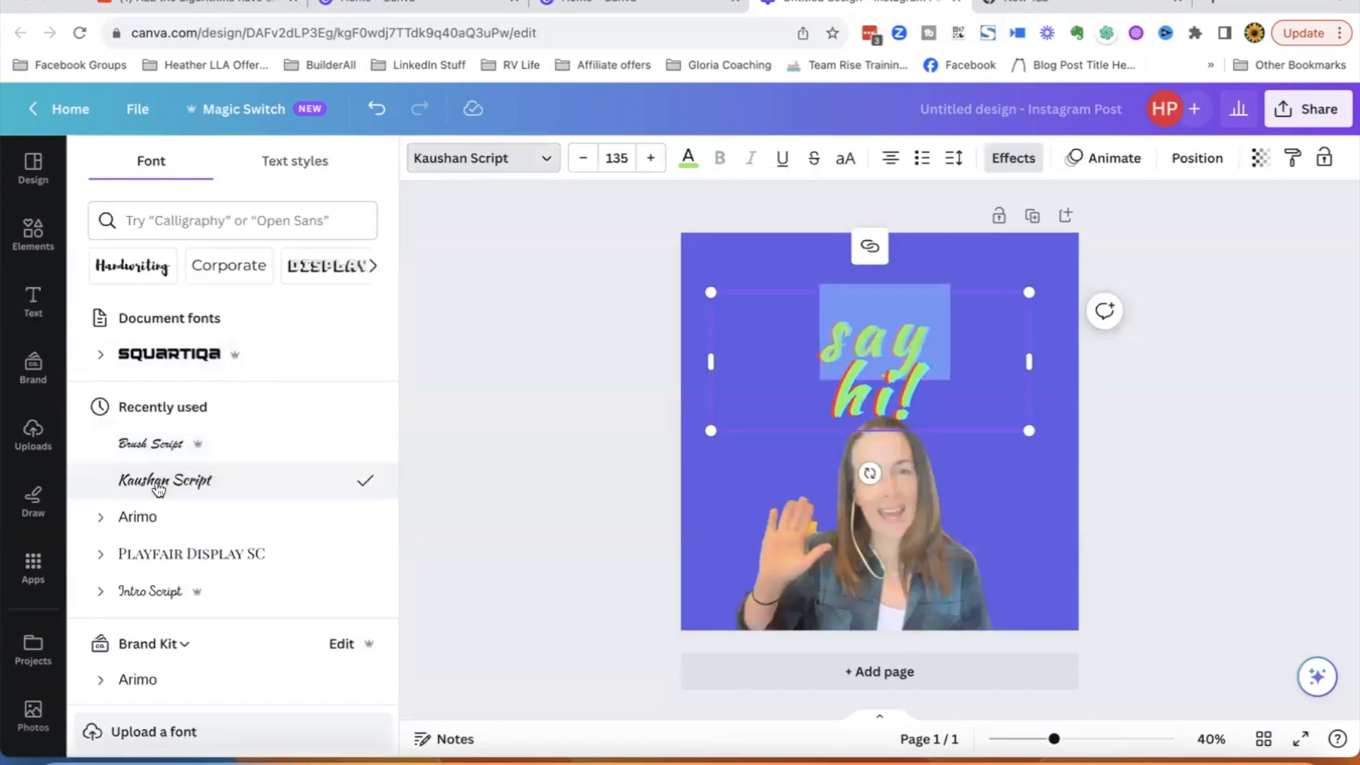
left_click(526, 296)
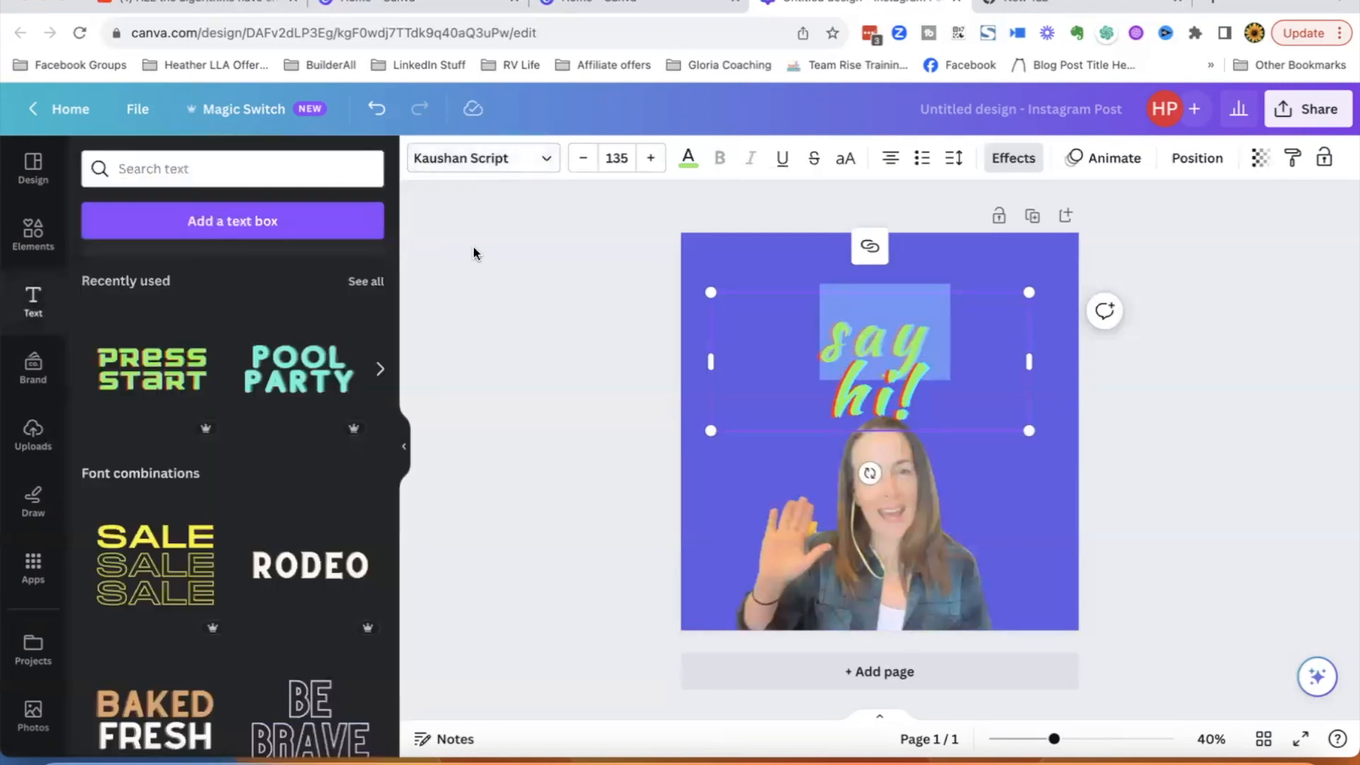
left_click(376, 108)
left_click(376, 108)
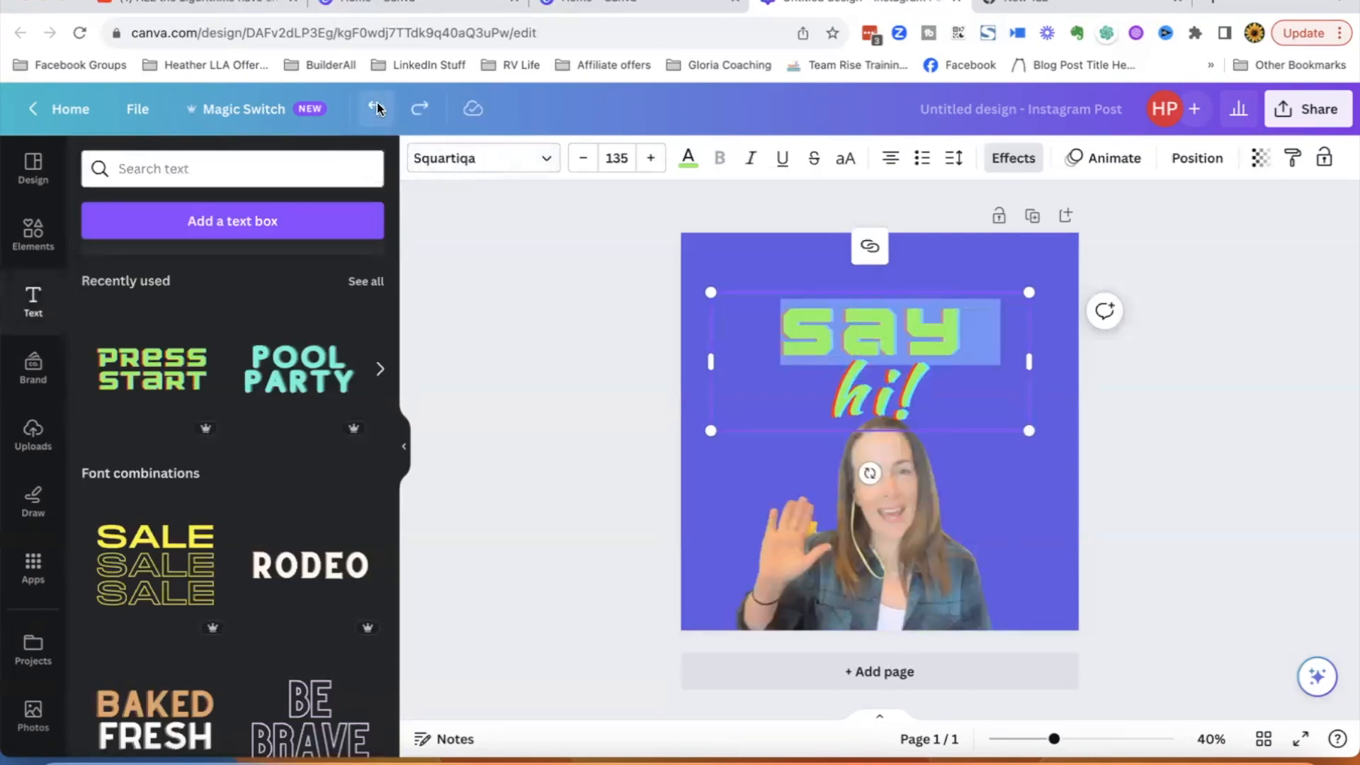
- Color both the 'say' and 'hi!' lines of the heading light pink
left_click(687, 159)
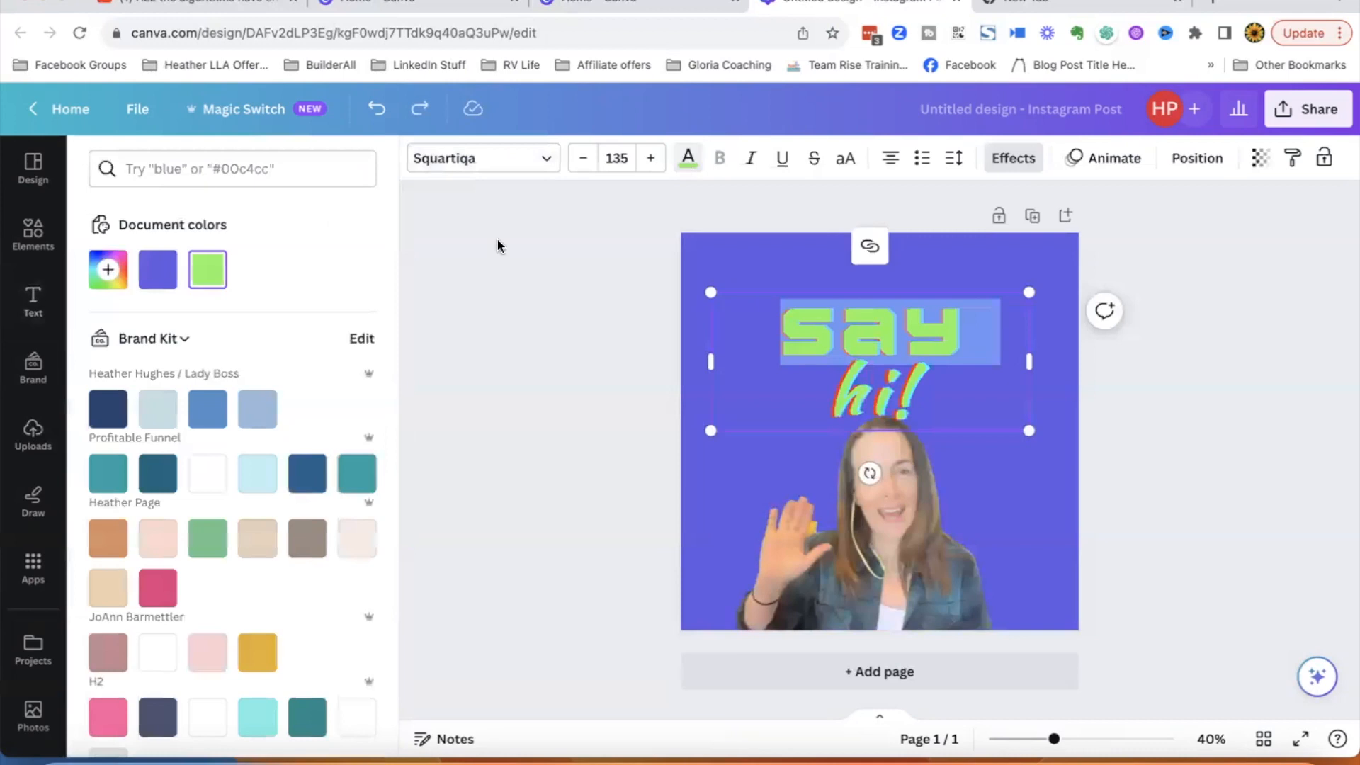
left_click(204, 652)
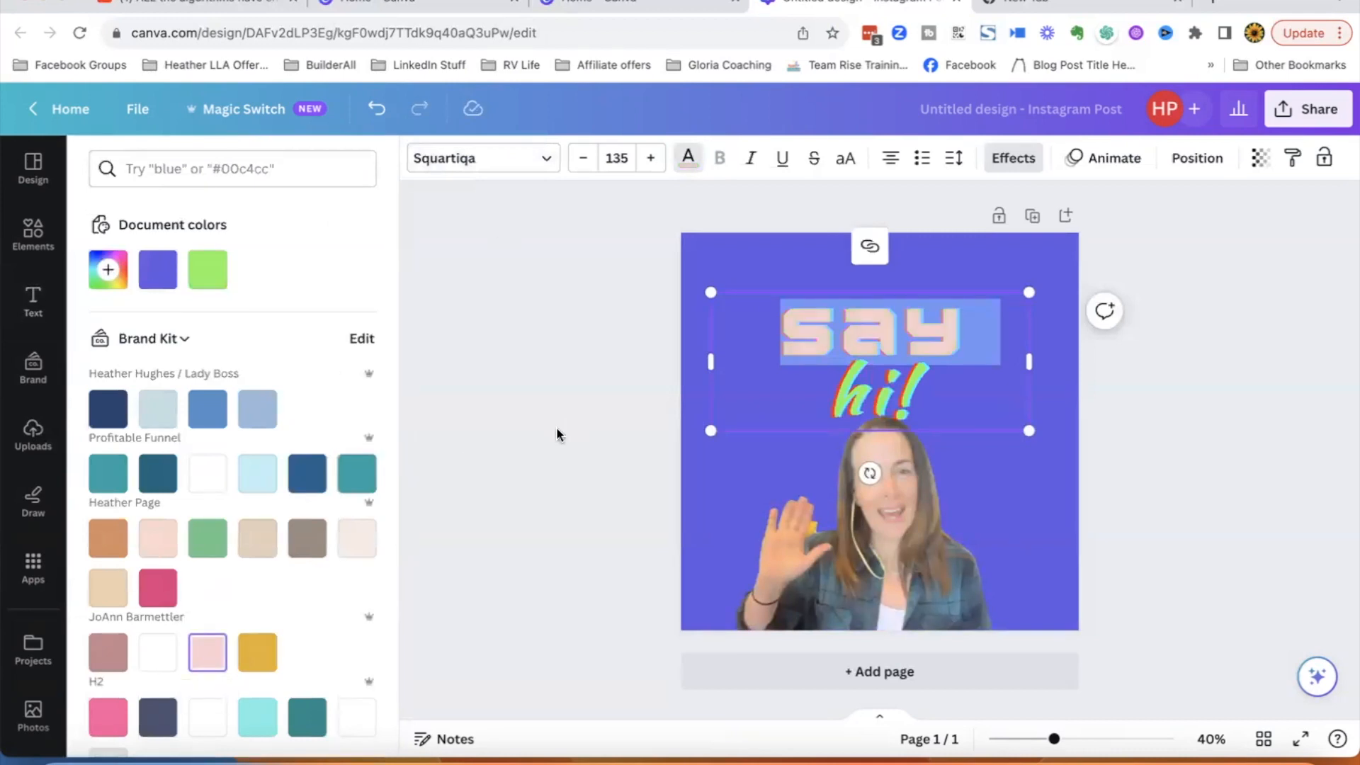
left_click(866, 406)
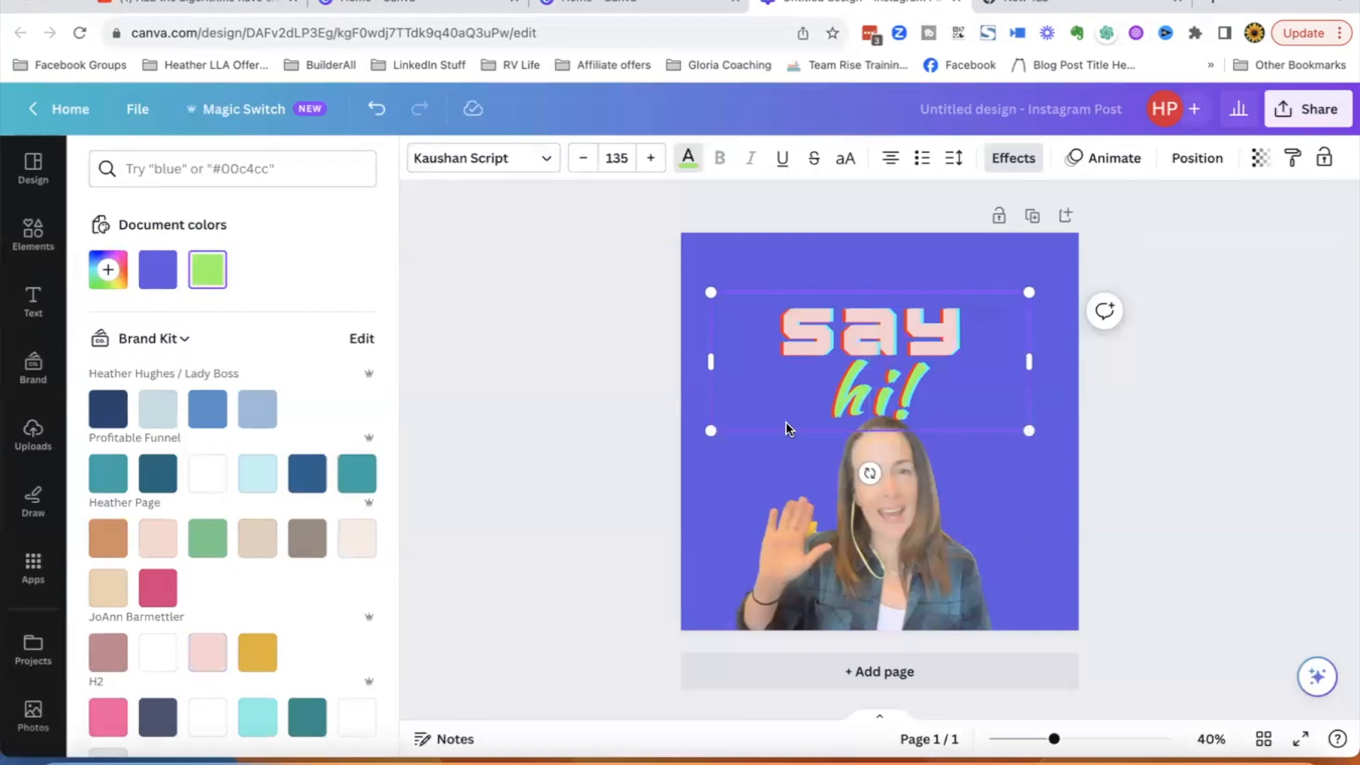
double_click(852, 396)
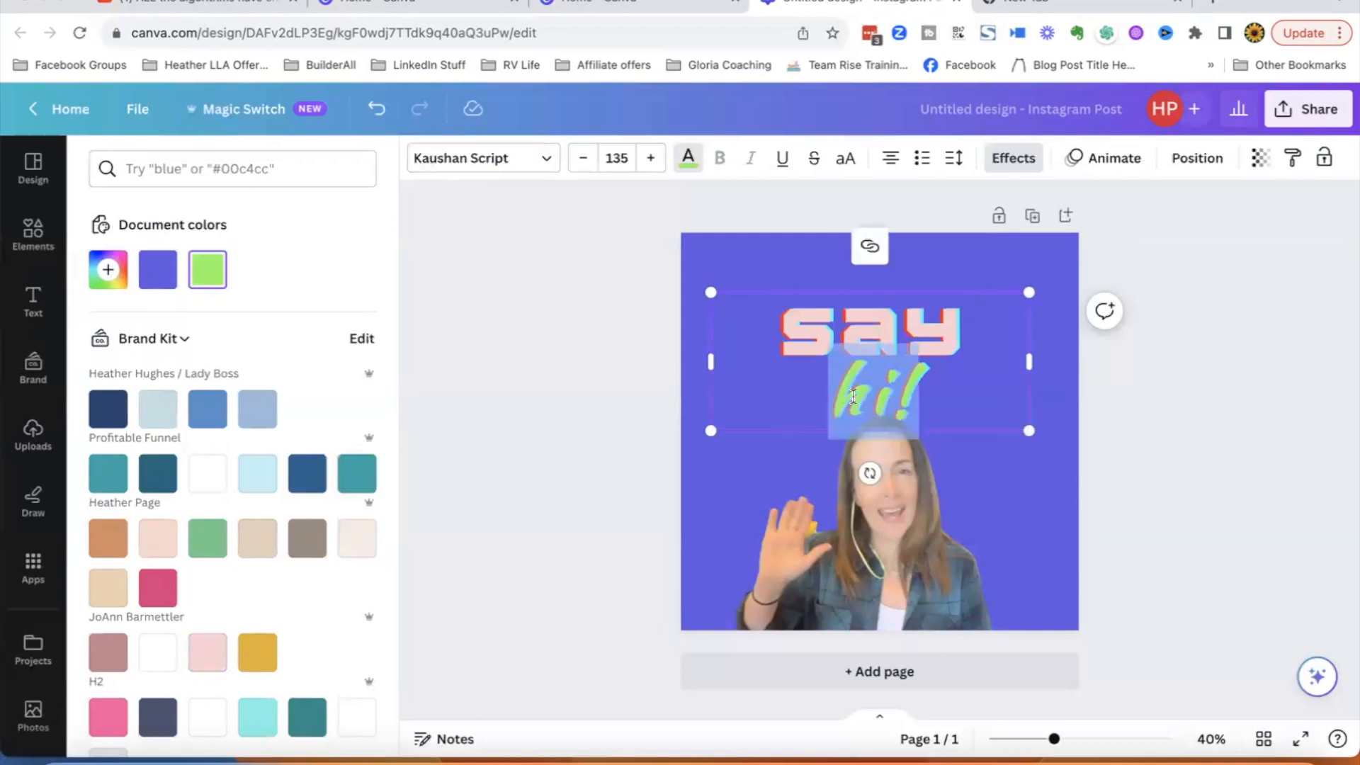
left_click(688, 157)
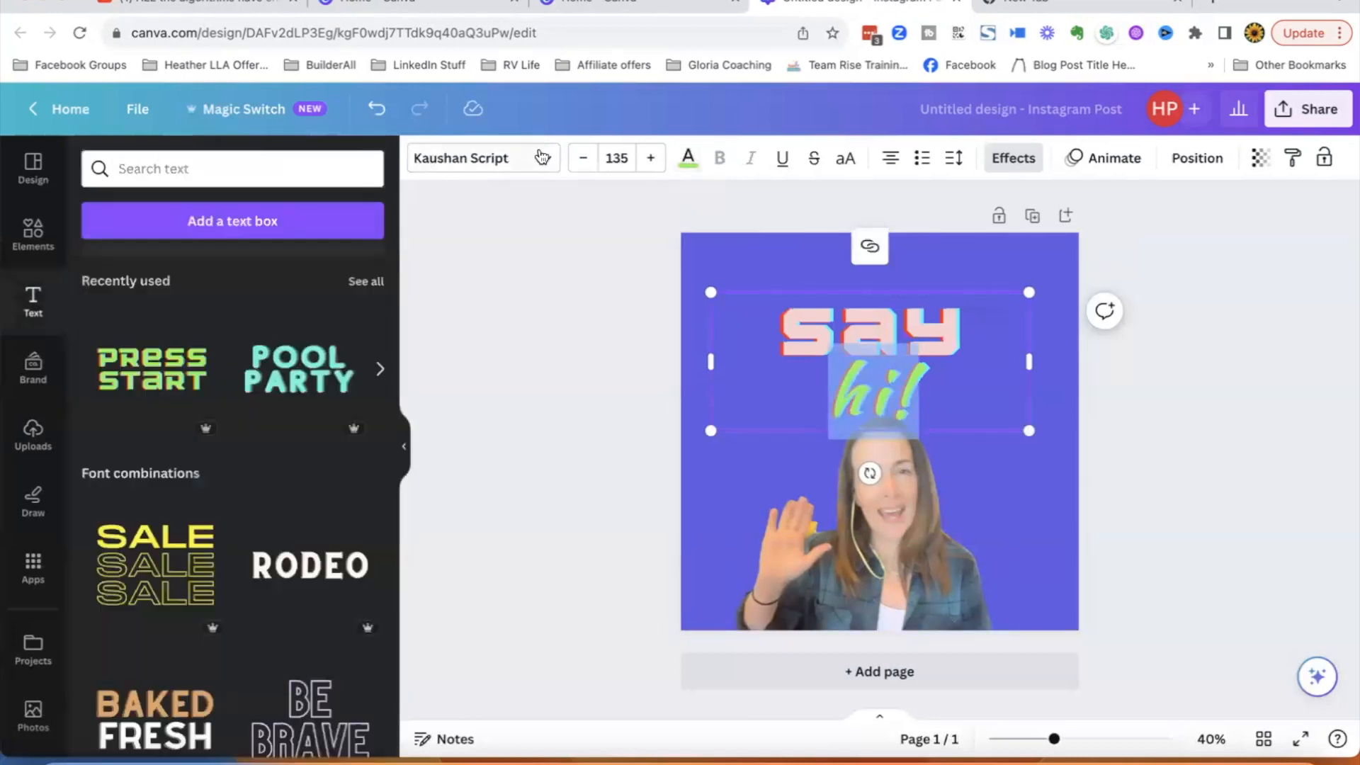
left_click(688, 158)
left_click(256, 286)
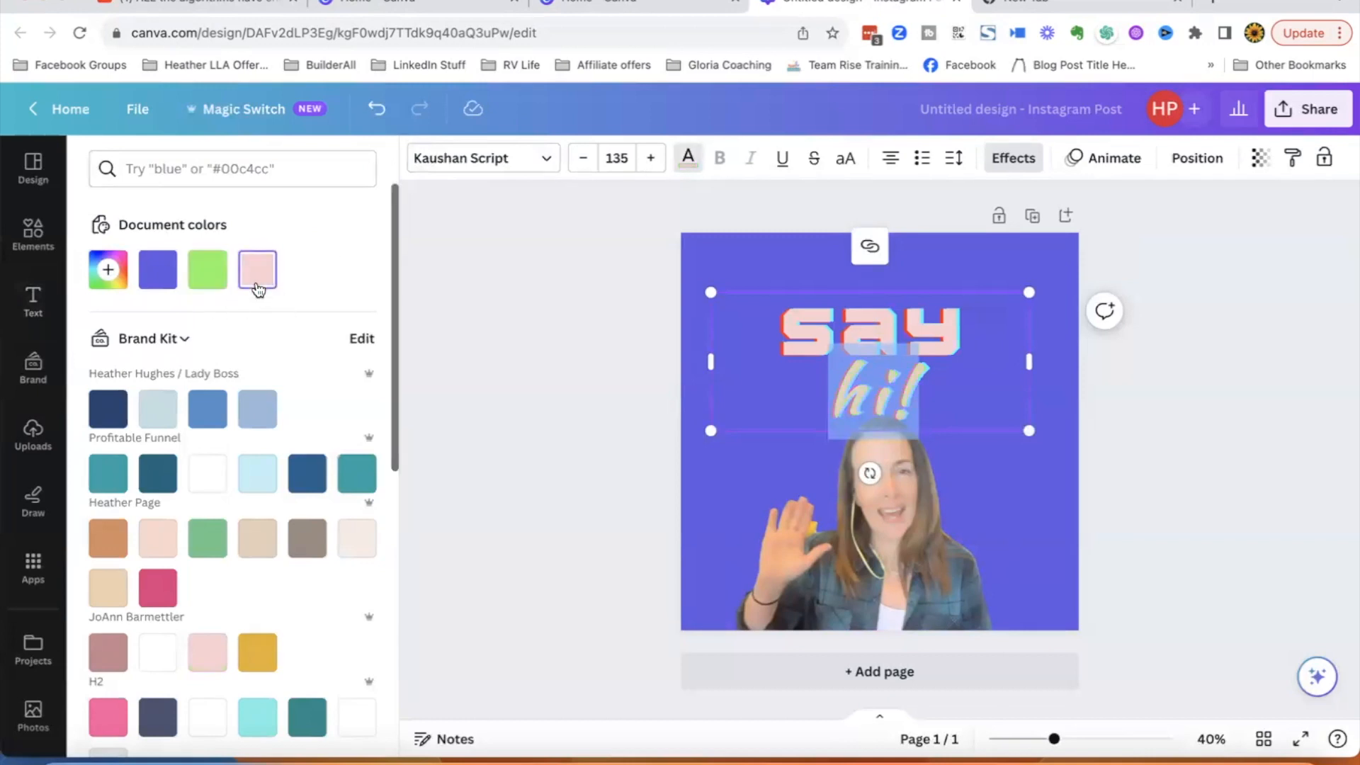
- Search elements for 'squiggle' and place the blue wavy-line graphic in the page's top-right corner
left_click(746, 492)
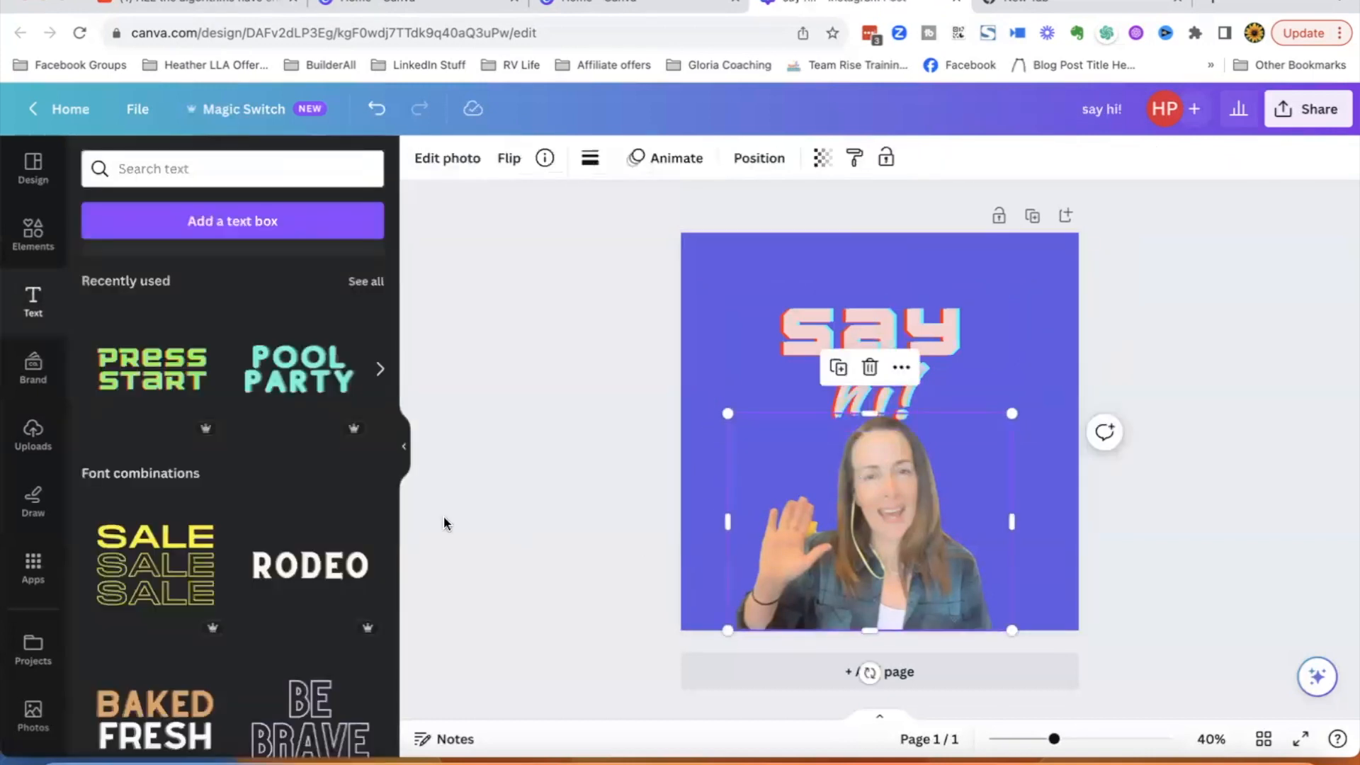
left_click(34, 235)
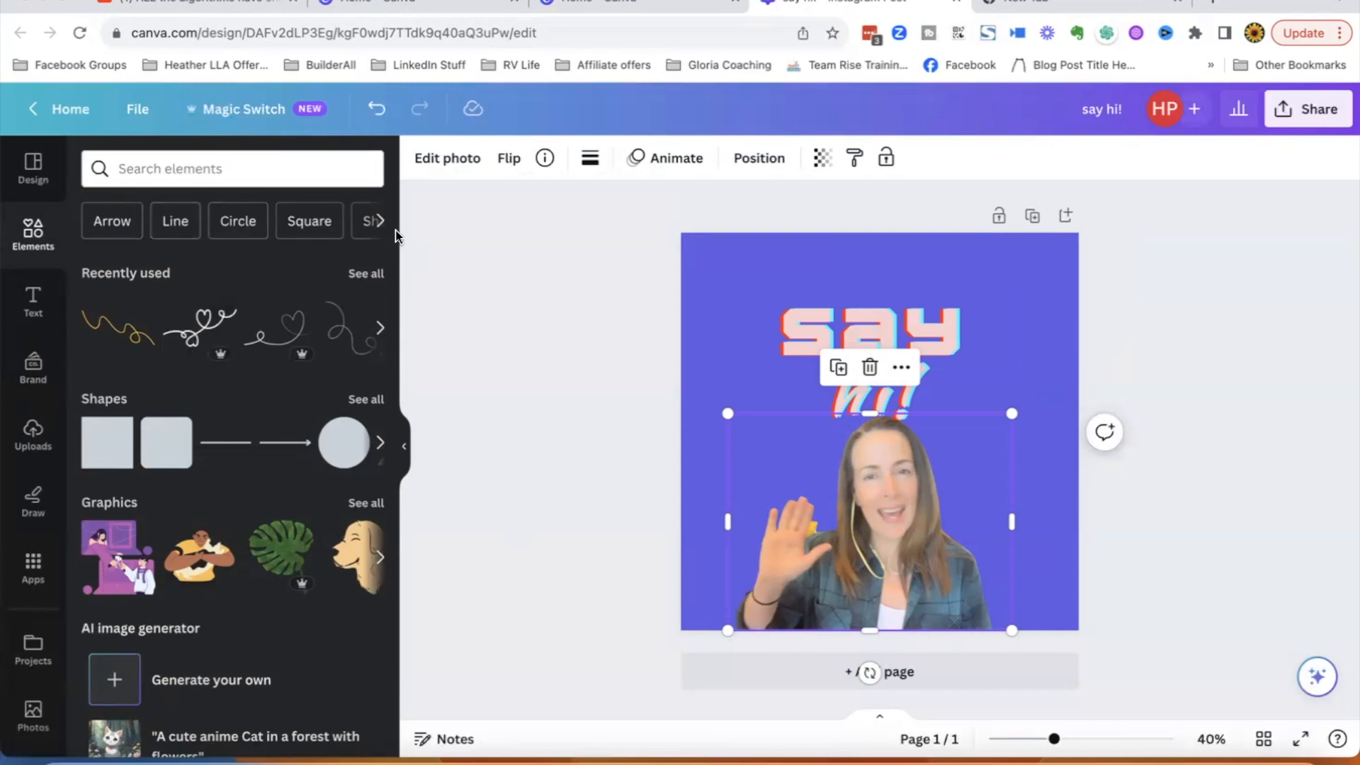
left_click(365, 277)
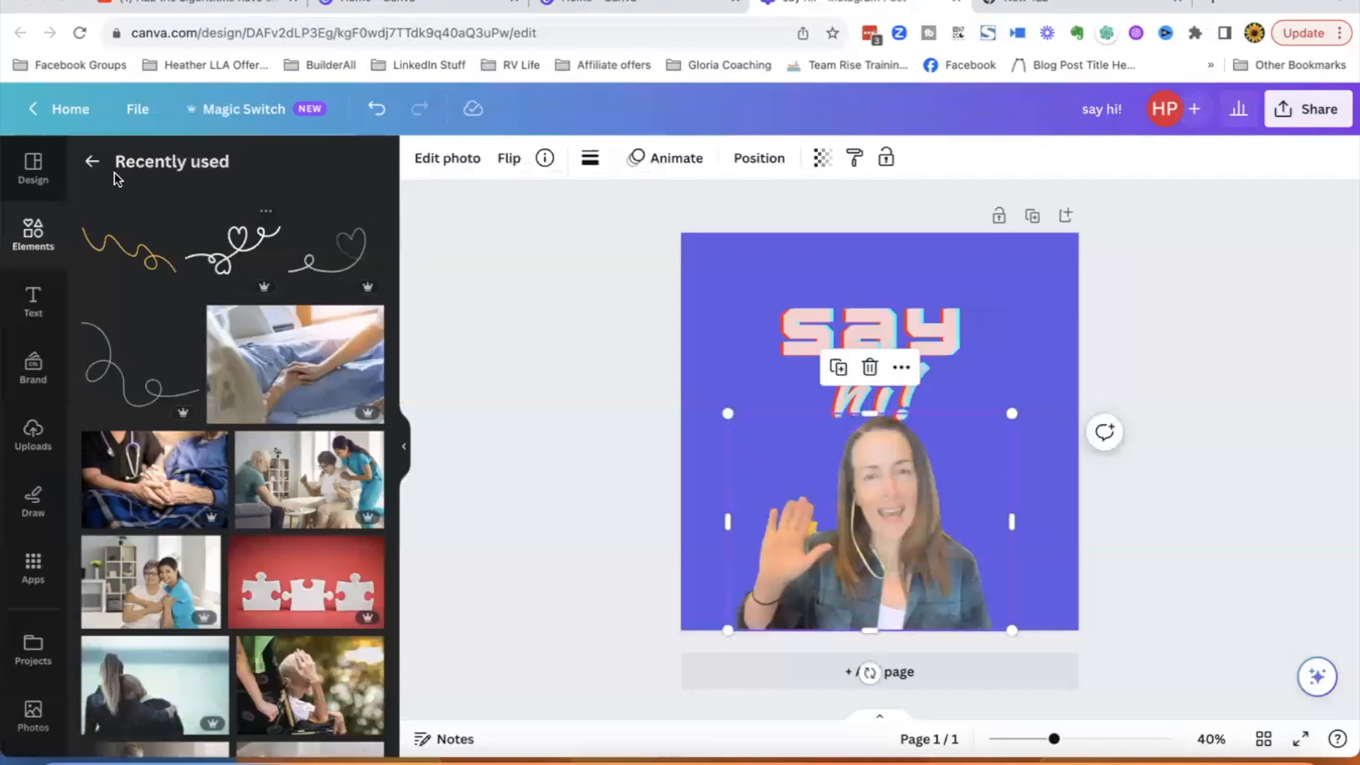
left_click(92, 162)
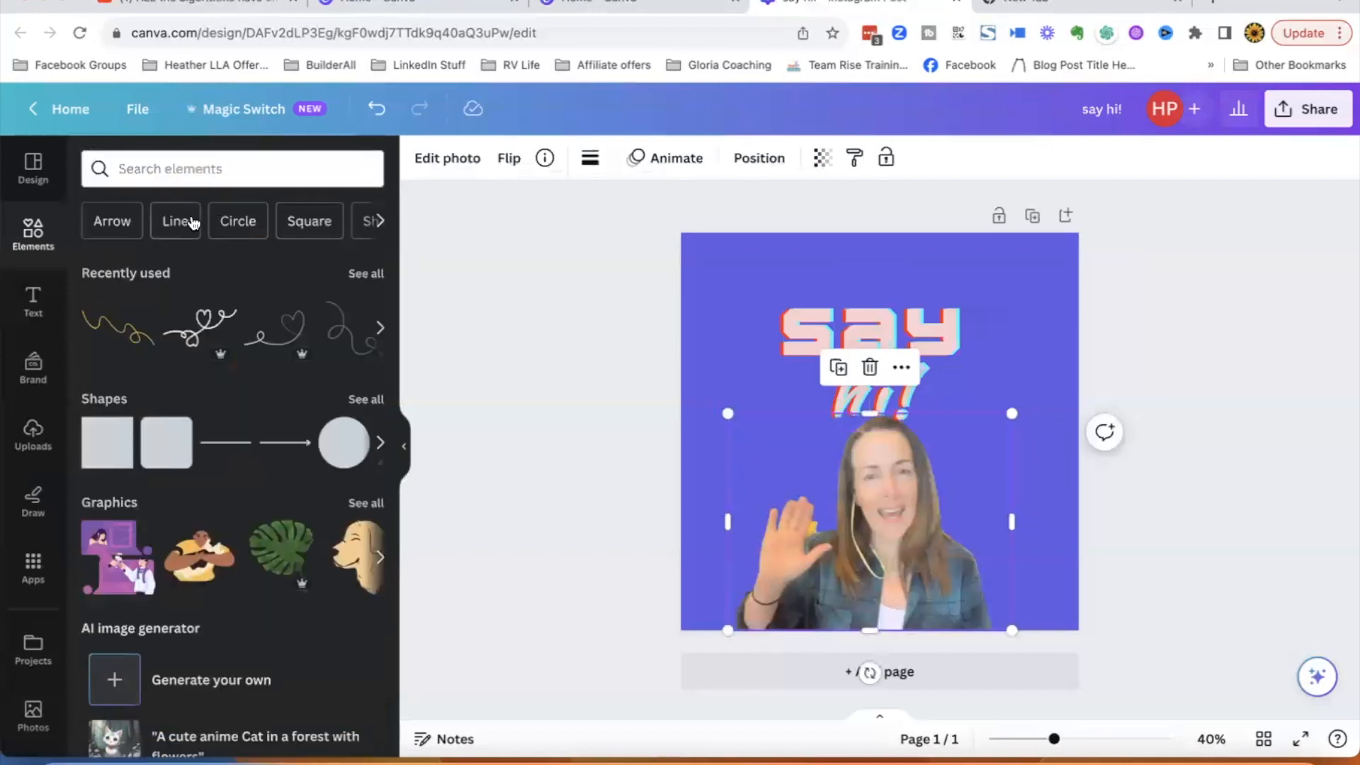
left_click(198, 172)
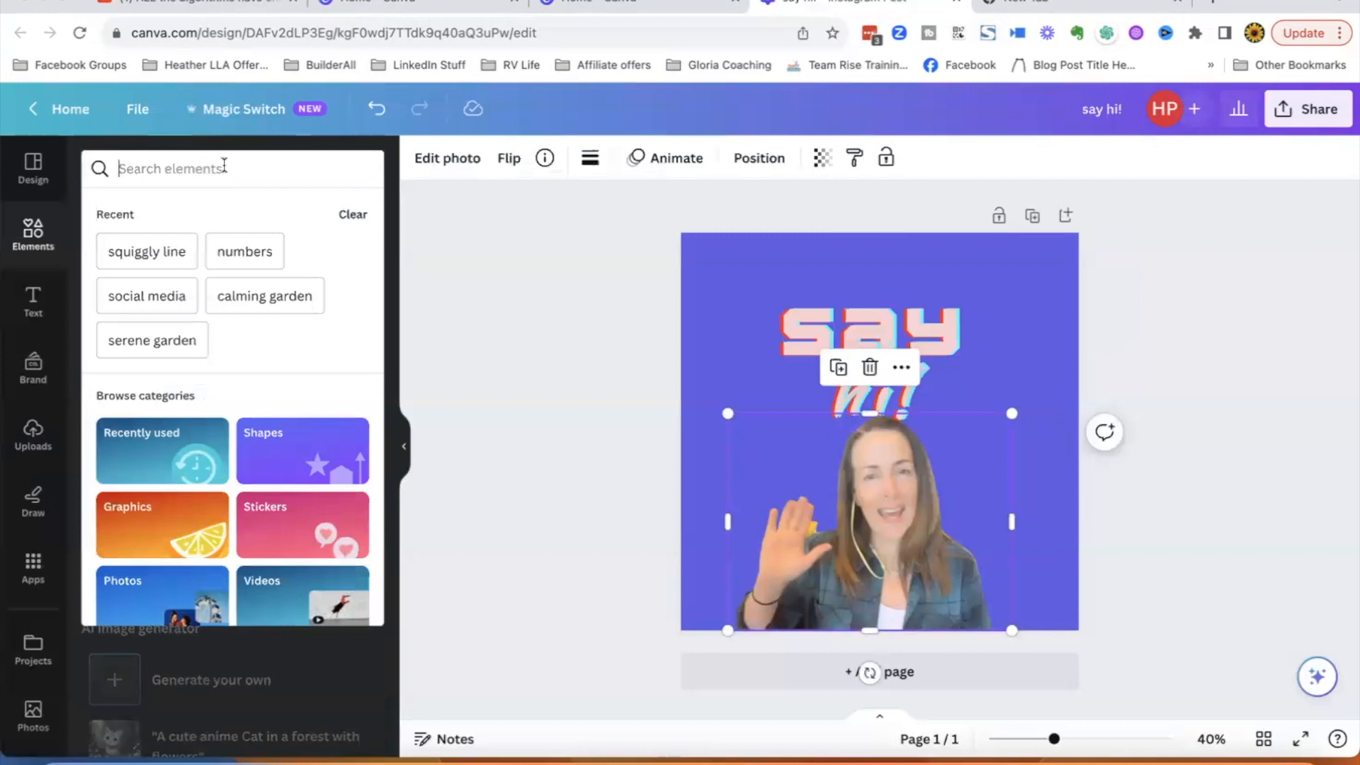
type("squi")
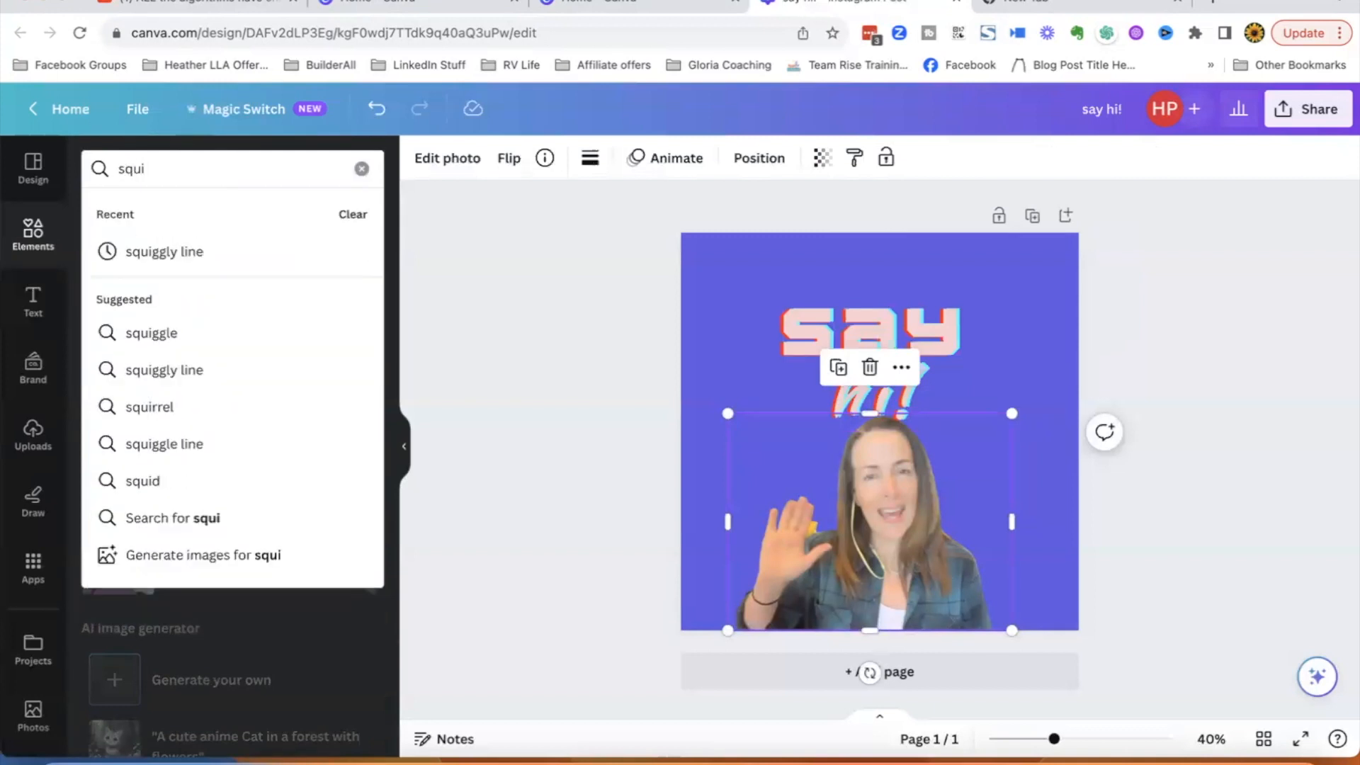
left_click(151, 335)
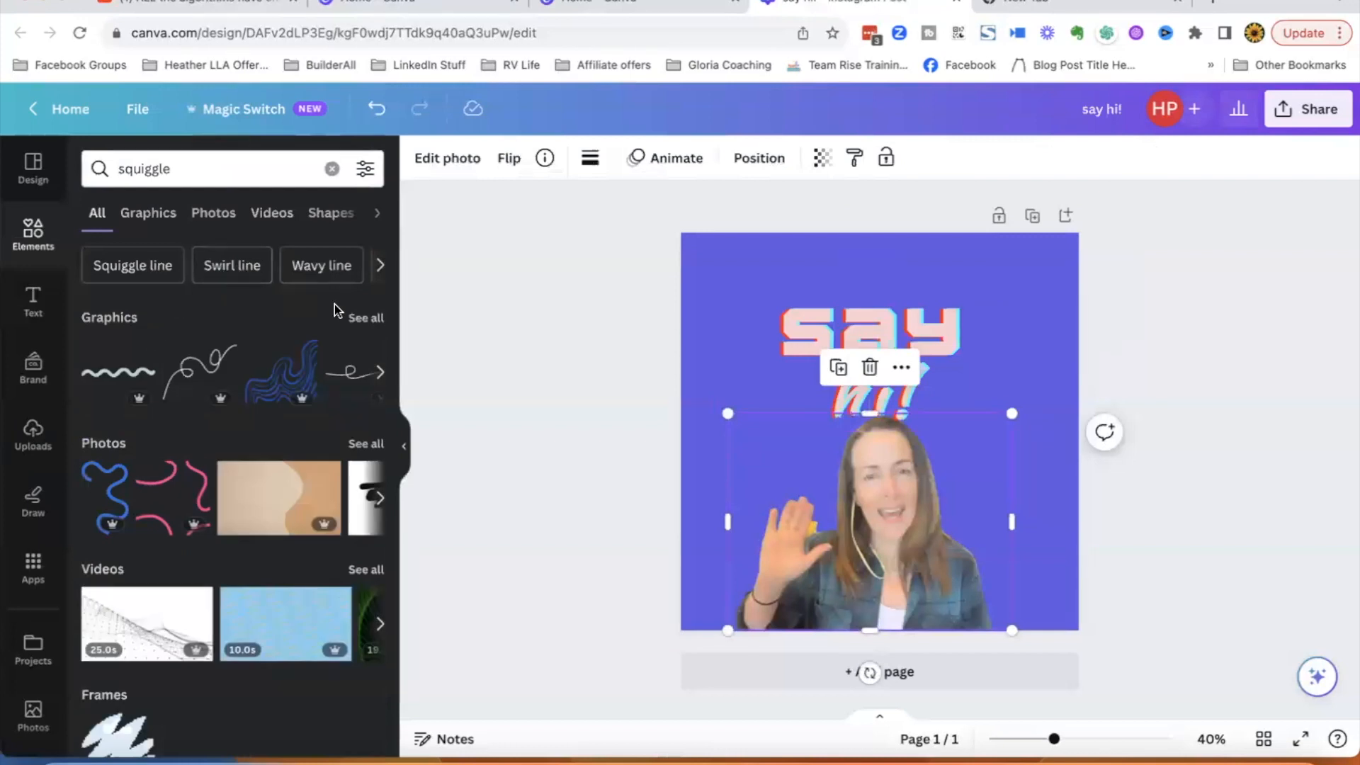
left_click(361, 318)
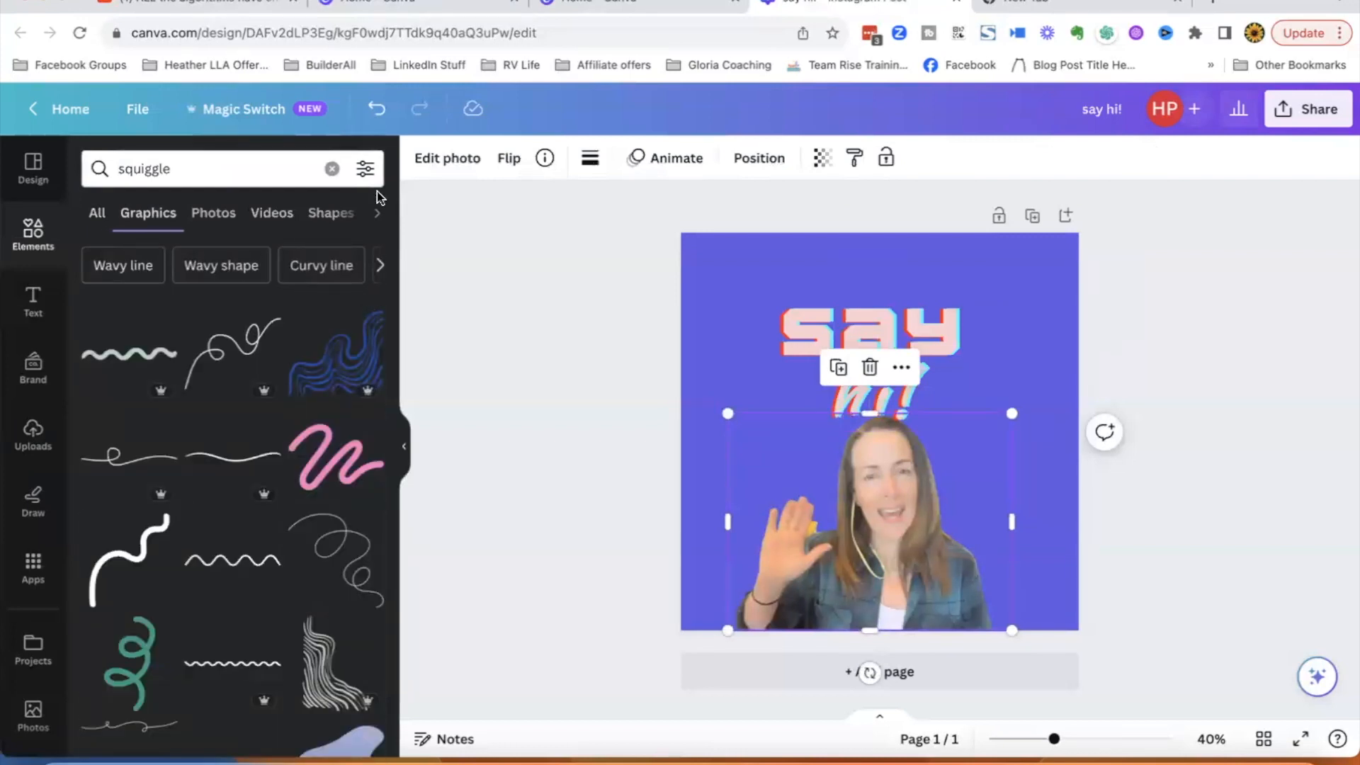
left_click(324, 373)
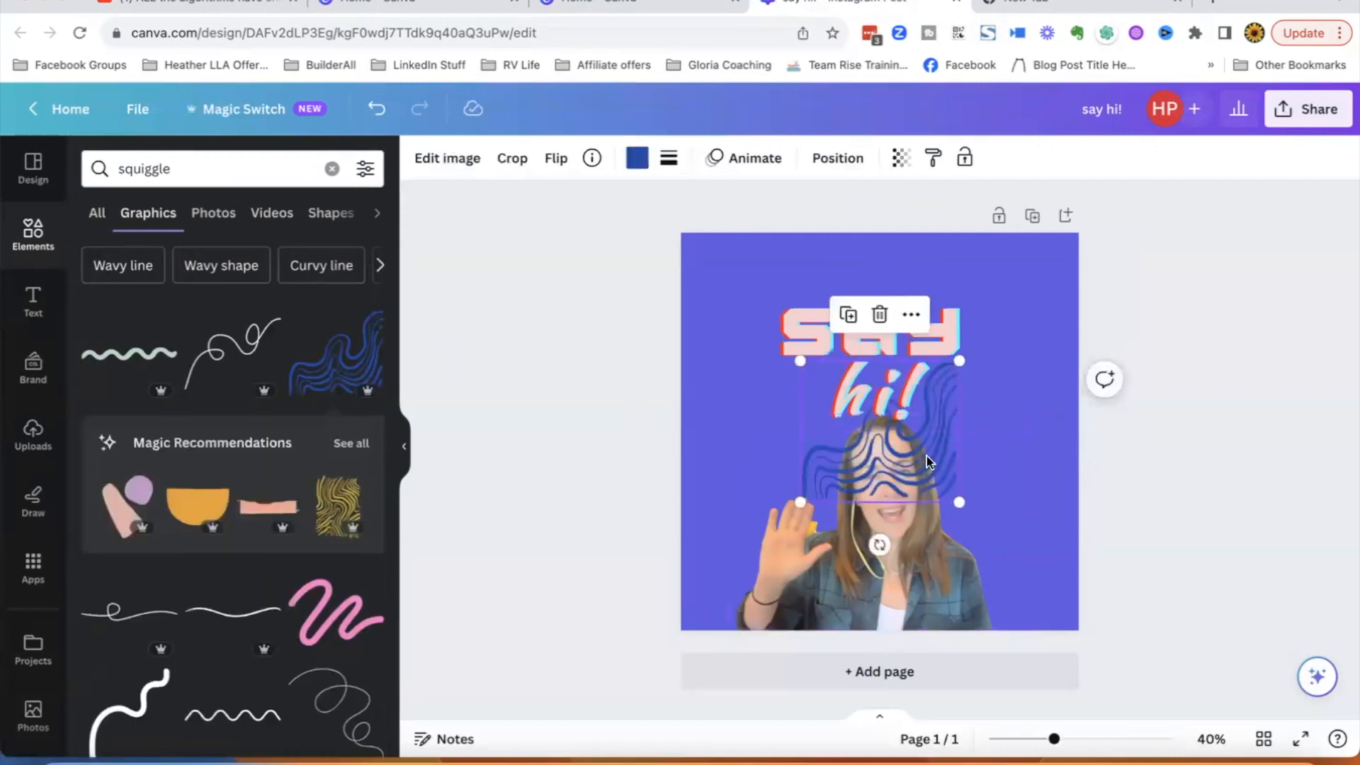
left_click_drag(925, 464, 1040, 334)
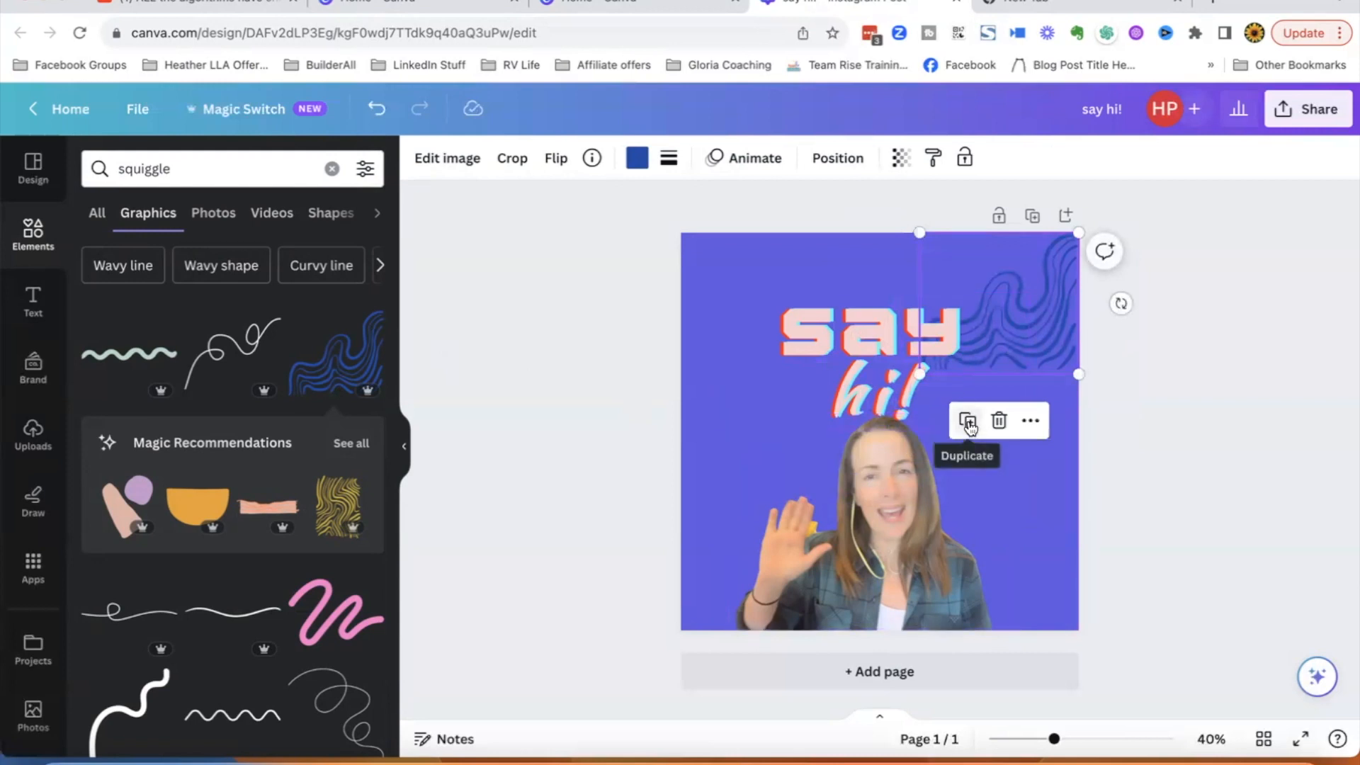
- Duplicate the squiggle into the bottom-left corner and shift the photo slightly right
left_click(968, 422)
mouse_move(999, 370)
left_mouse_down()
mouse_move(804, 537)
mouse_move(764, 594)
left_mouse_up()
left_click_drag(904, 556, 961, 552)
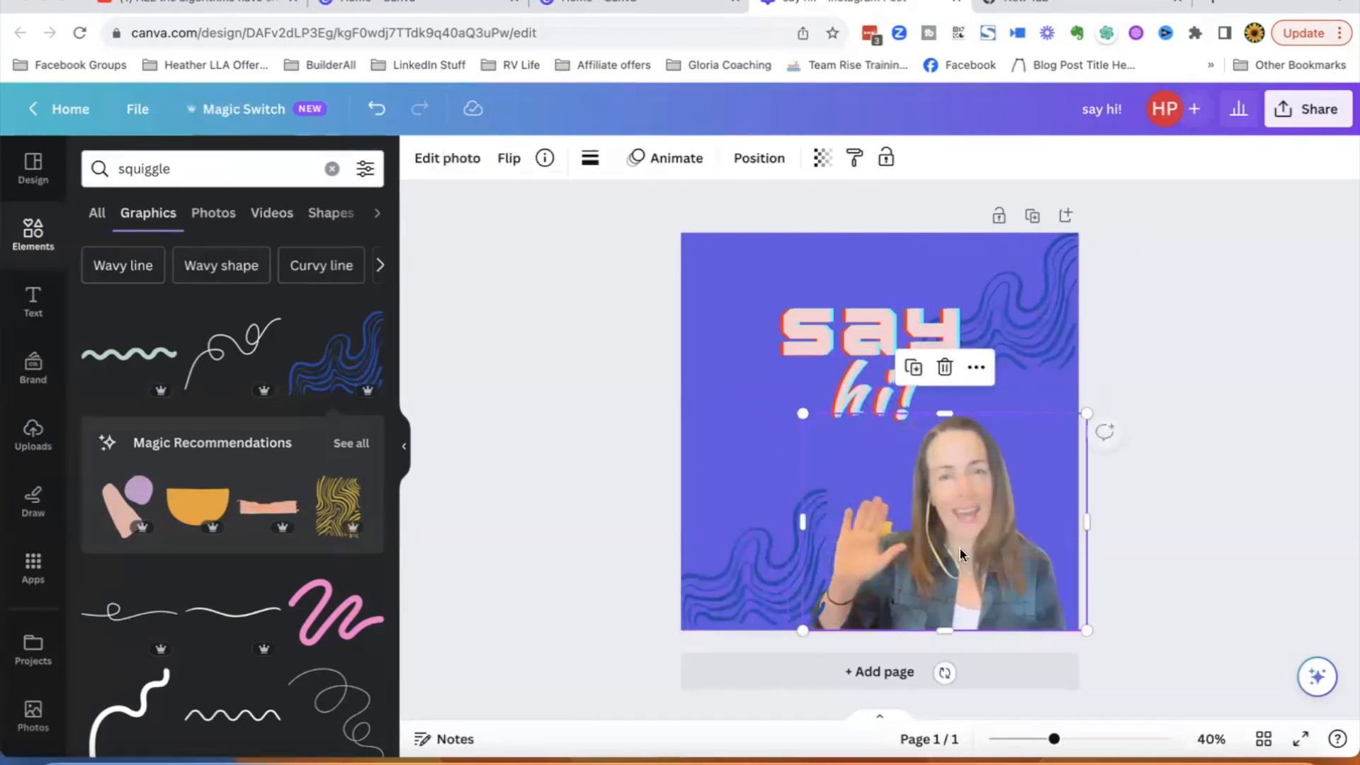
- Rotate and reposition the bottom-left squiggle
left_click(756, 586)
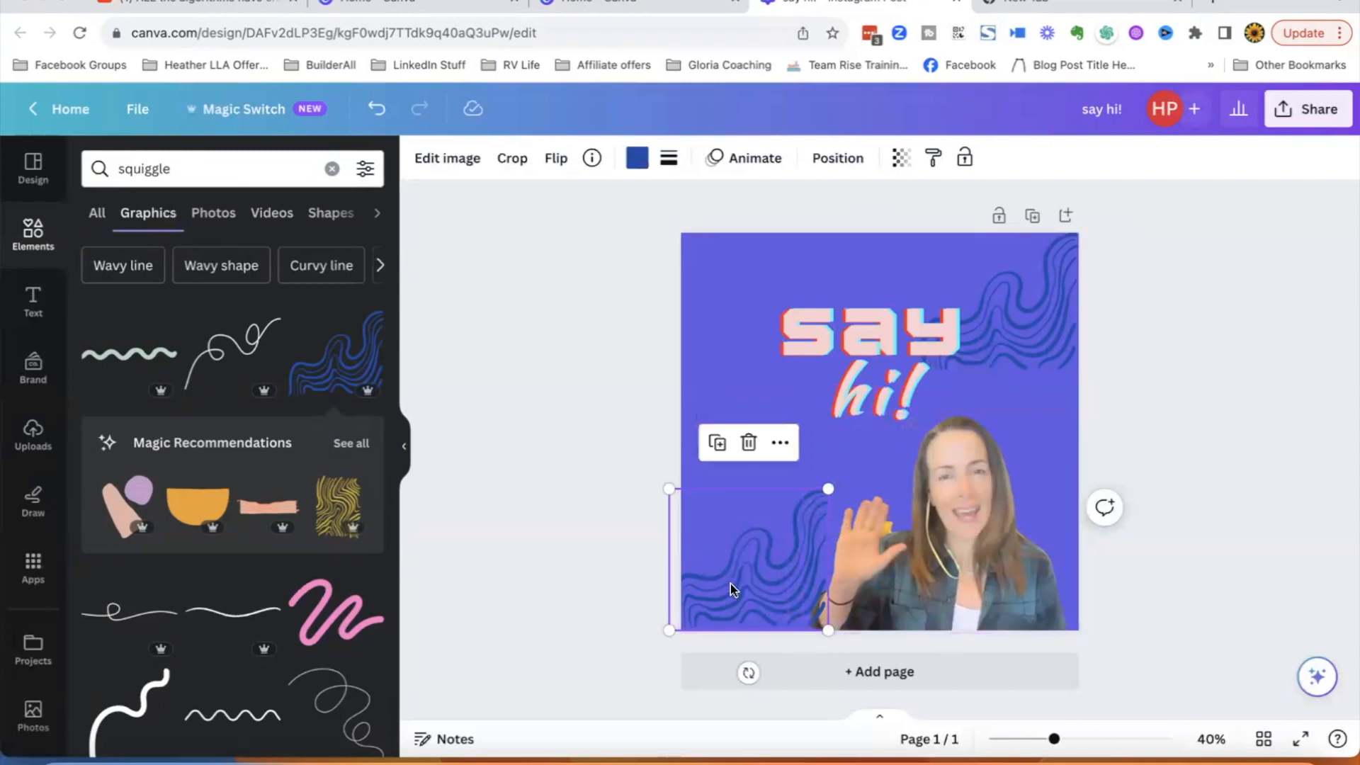
mouse_move(748, 673)
left_mouse_down()
mouse_move(667, 652)
mouse_move(586, 544)
mouse_move(606, 551)
left_mouse_up()
left_click_drag(733, 537, 729, 536)
left_click(1027, 309)
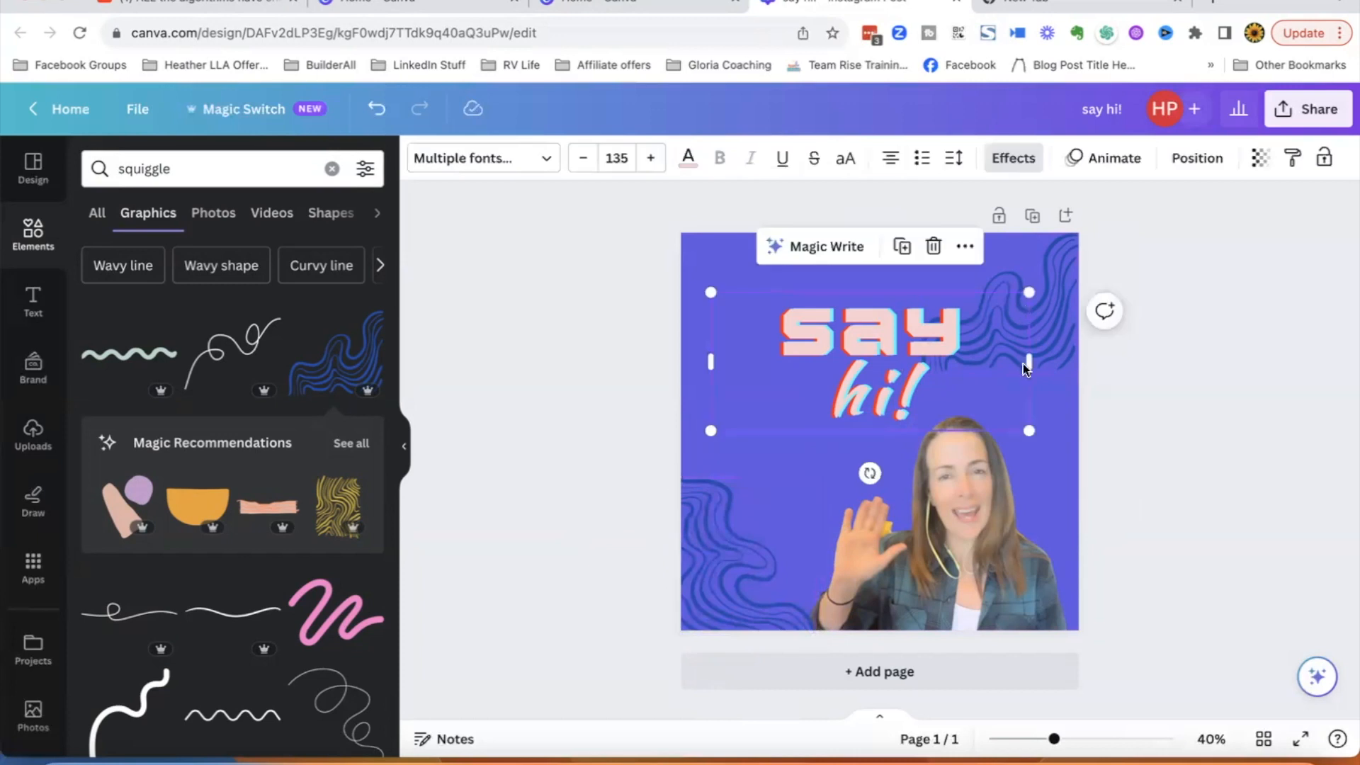
- Rotate the top-right squiggle and nudge it into the corner
left_click(1061, 272)
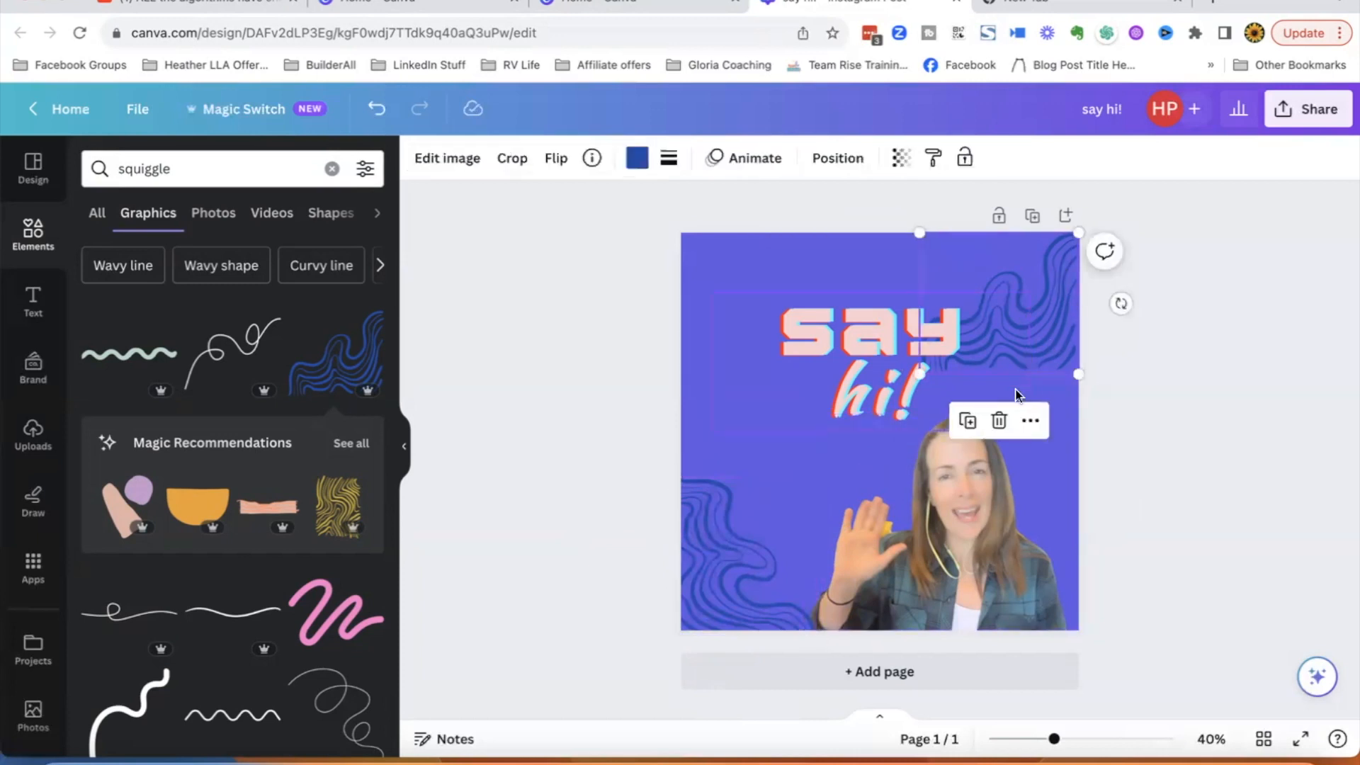
mouse_move(1122, 304)
left_mouse_down()
mouse_move(1147, 252)
mouse_move(1100, 151)
mouse_move(987, 151)
mouse_move(1012, 150)
mouse_move(997, 149)
mouse_move(993, 173)
left_mouse_up()
left_click_drag(1001, 280, 1012, 279)
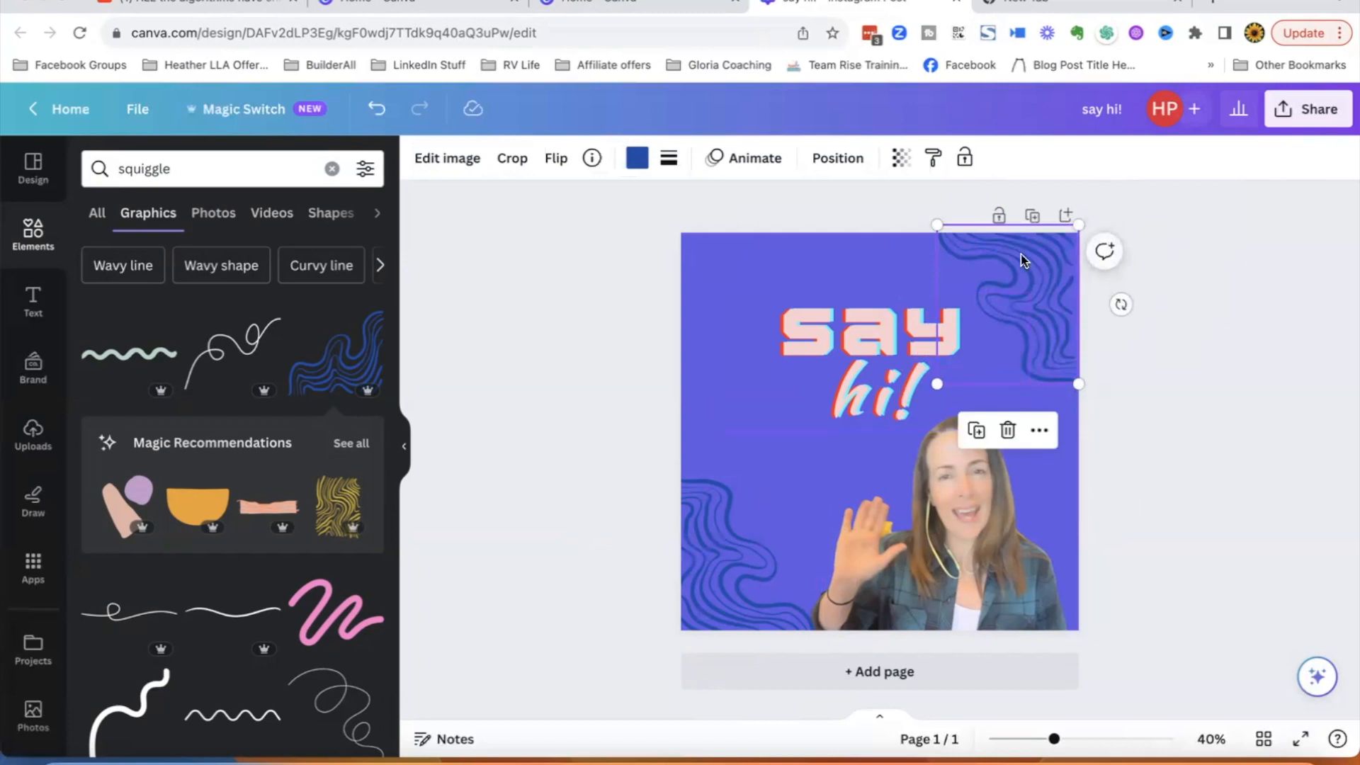
- Recolor both squiggle graphics light pink
left_click(638, 157)
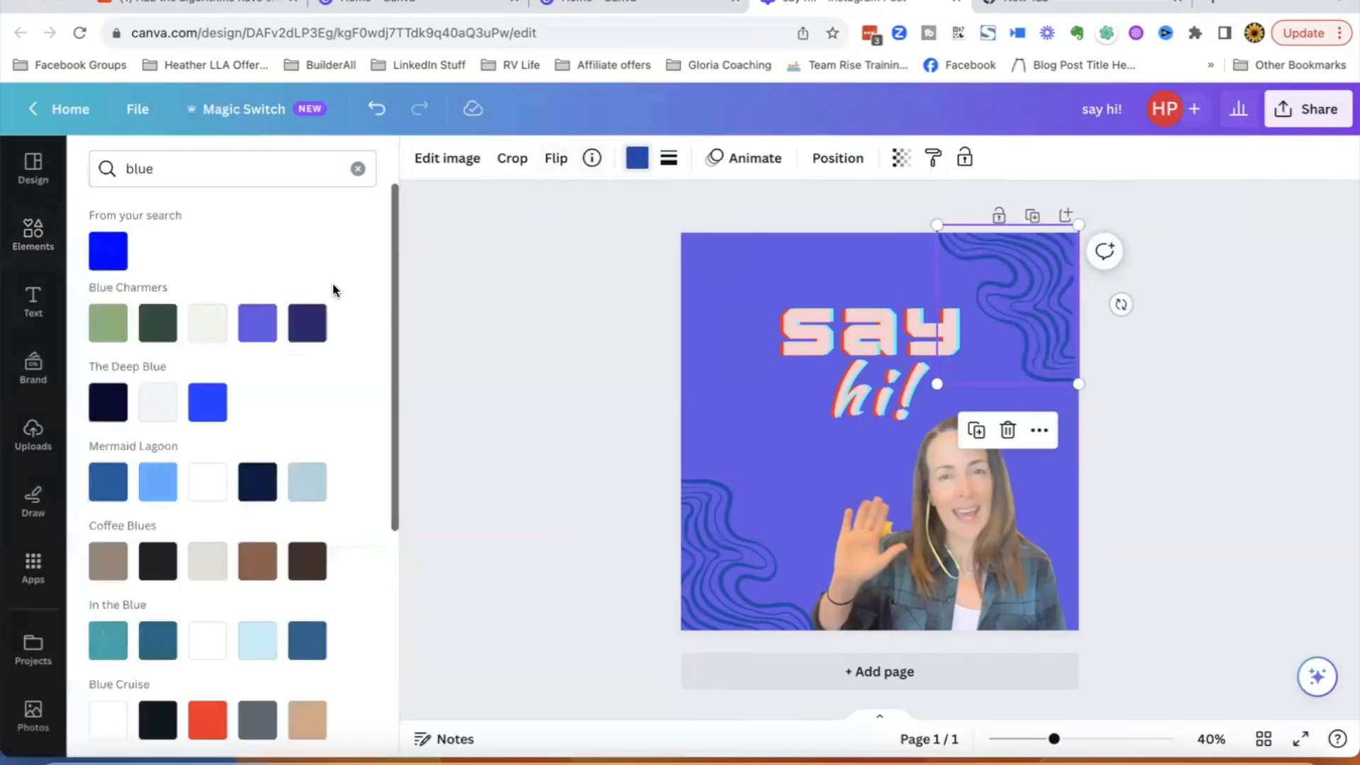
left_click(276, 167)
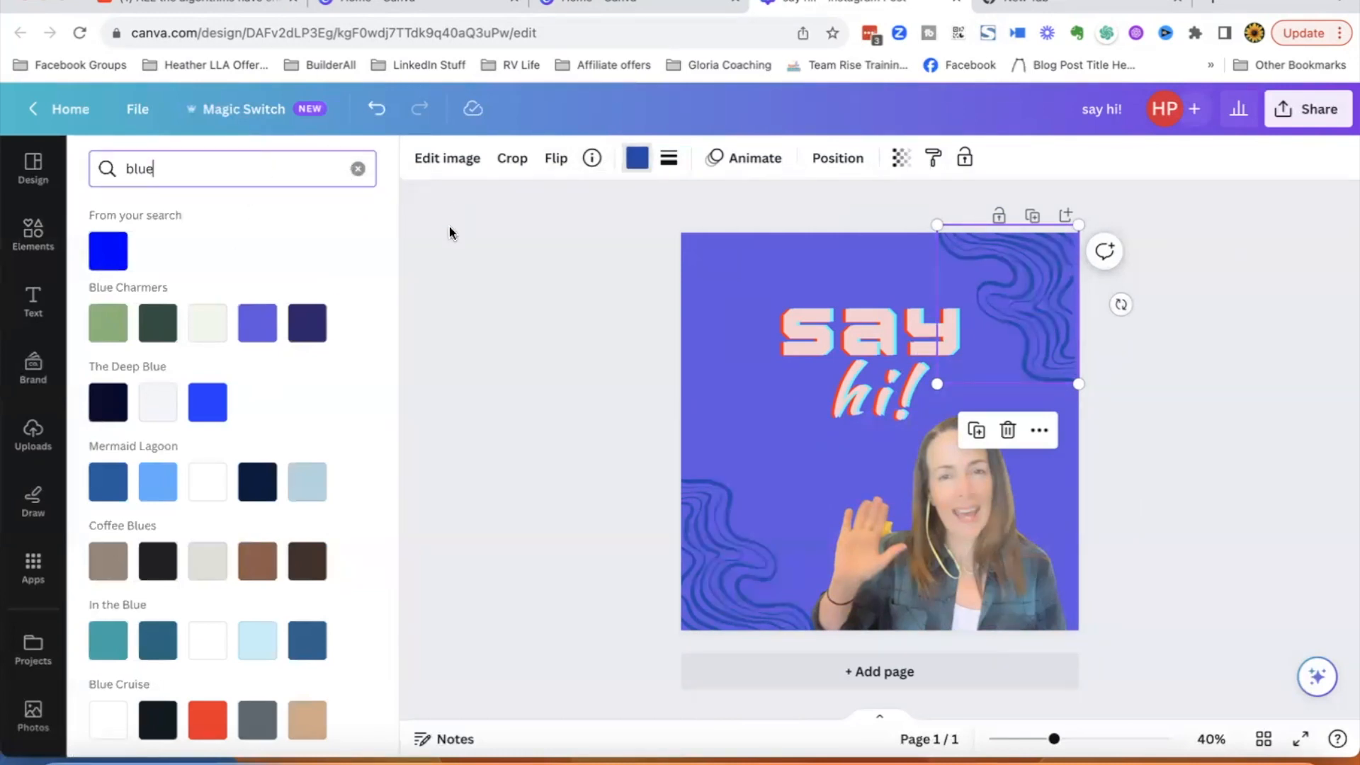
left_click(358, 170)
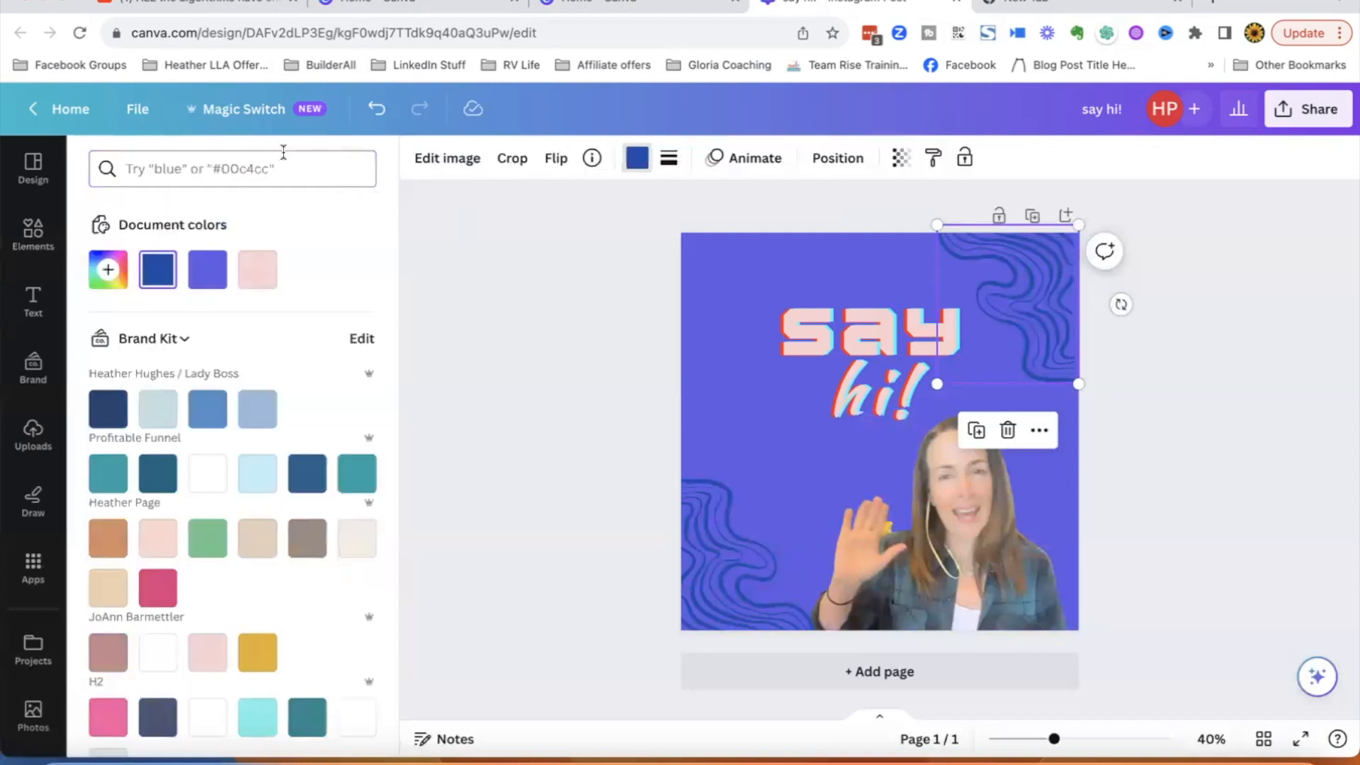
left_click(255, 272)
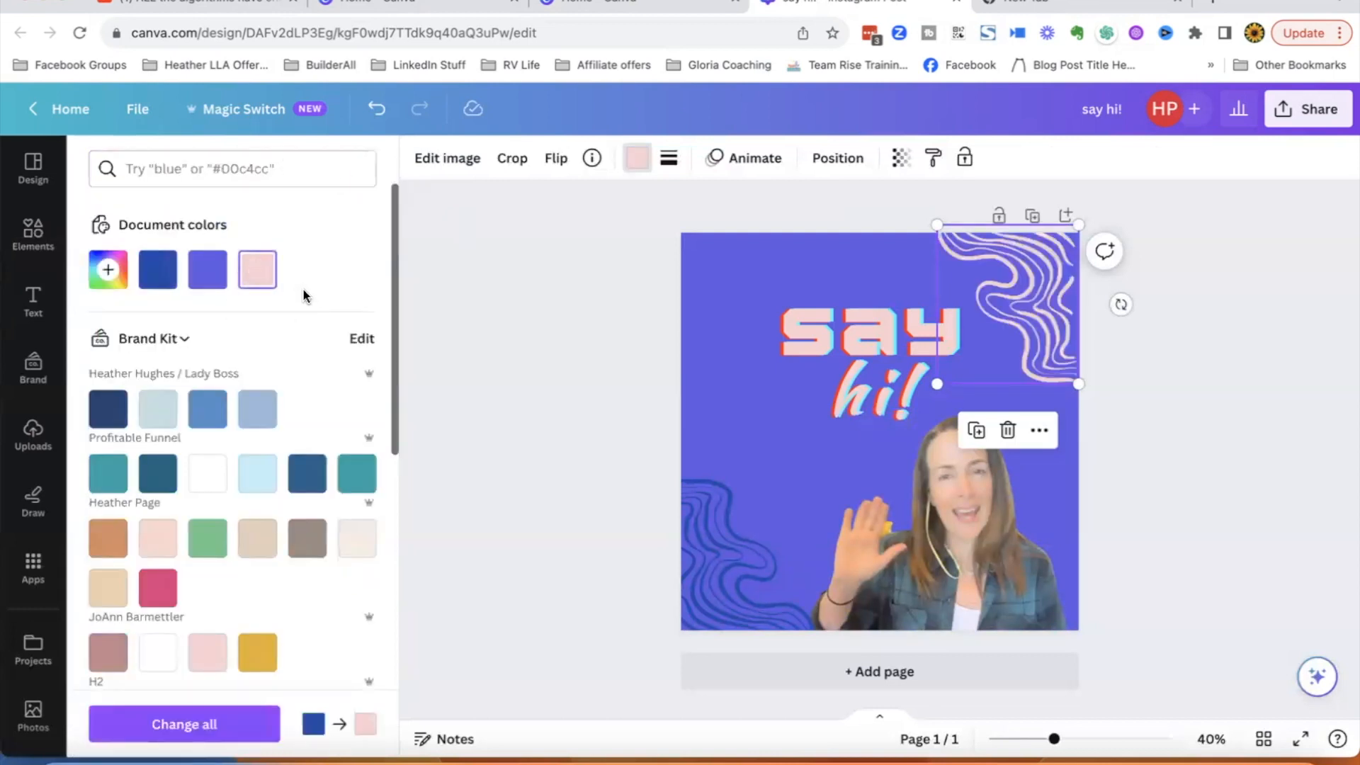
left_click(725, 568)
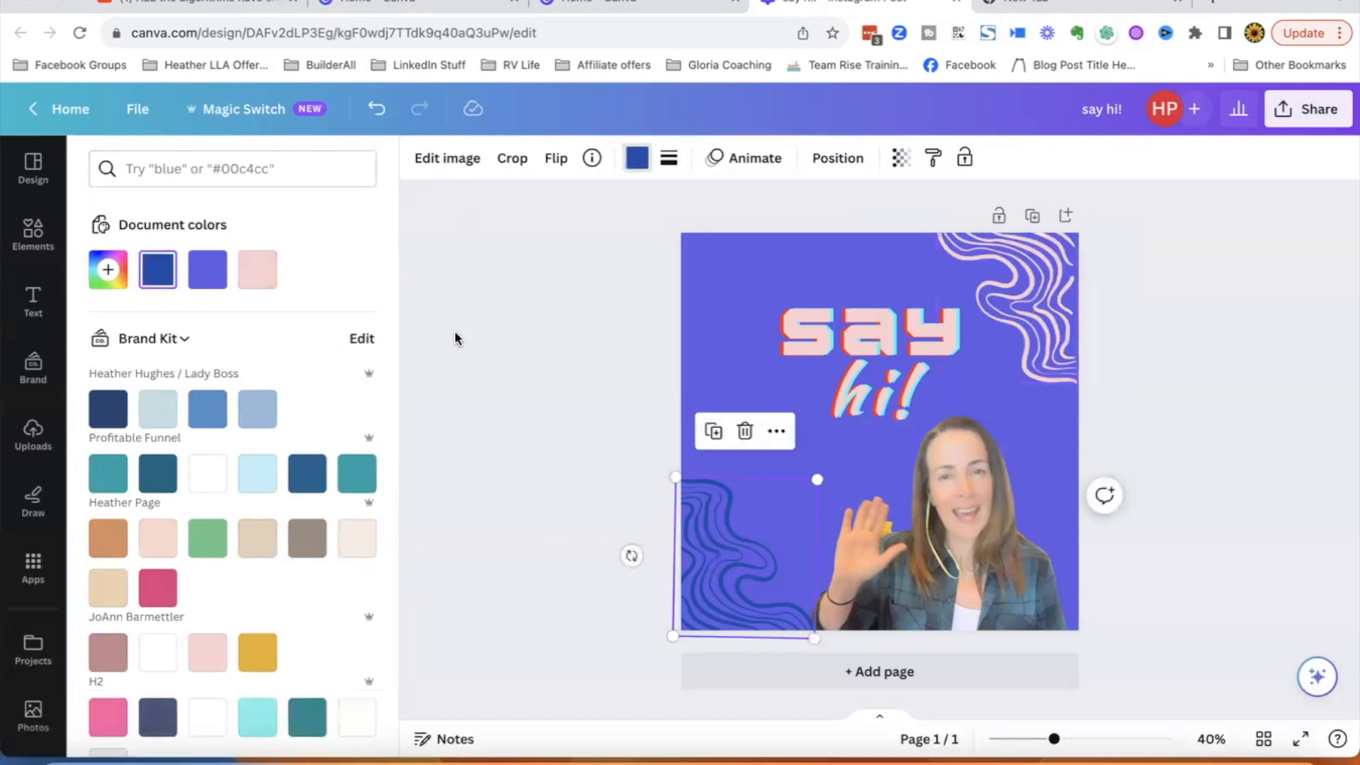
left_click(257, 270)
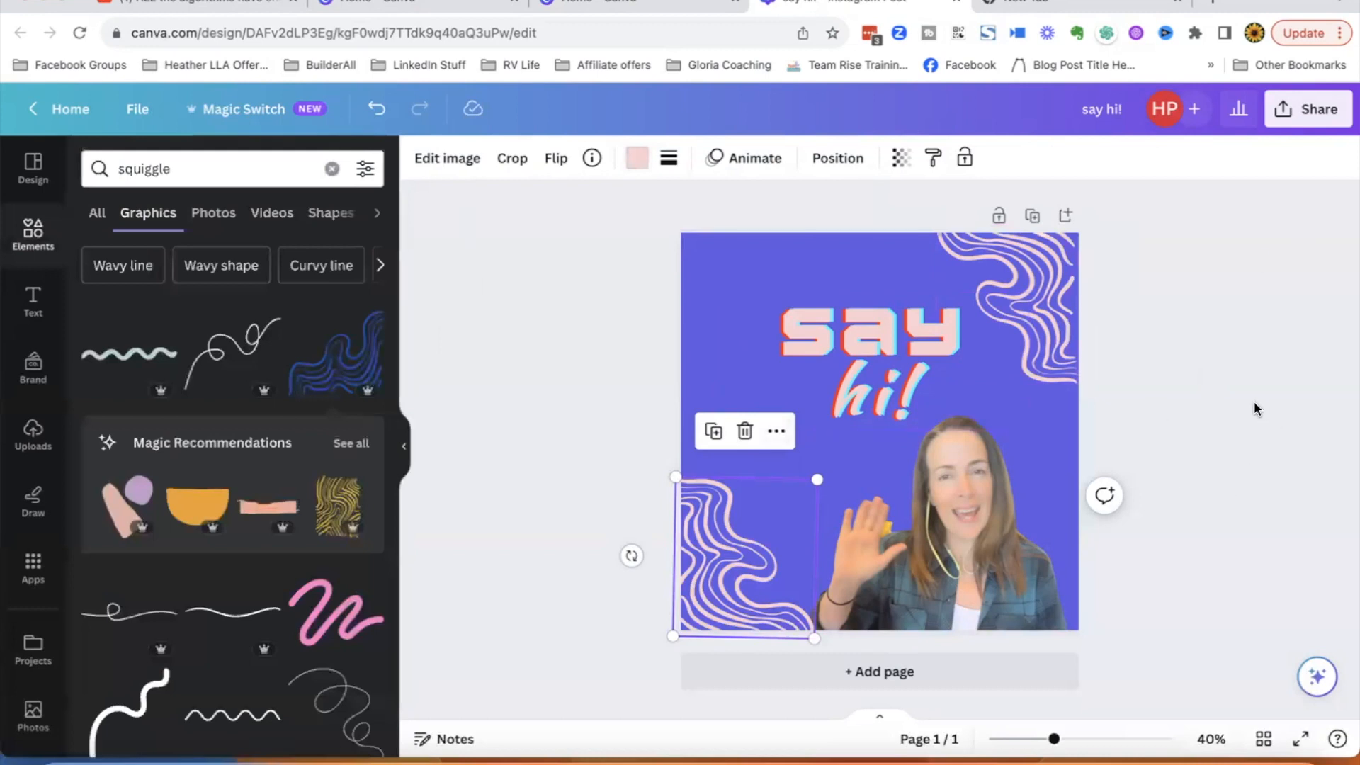
left_click(1254, 403)
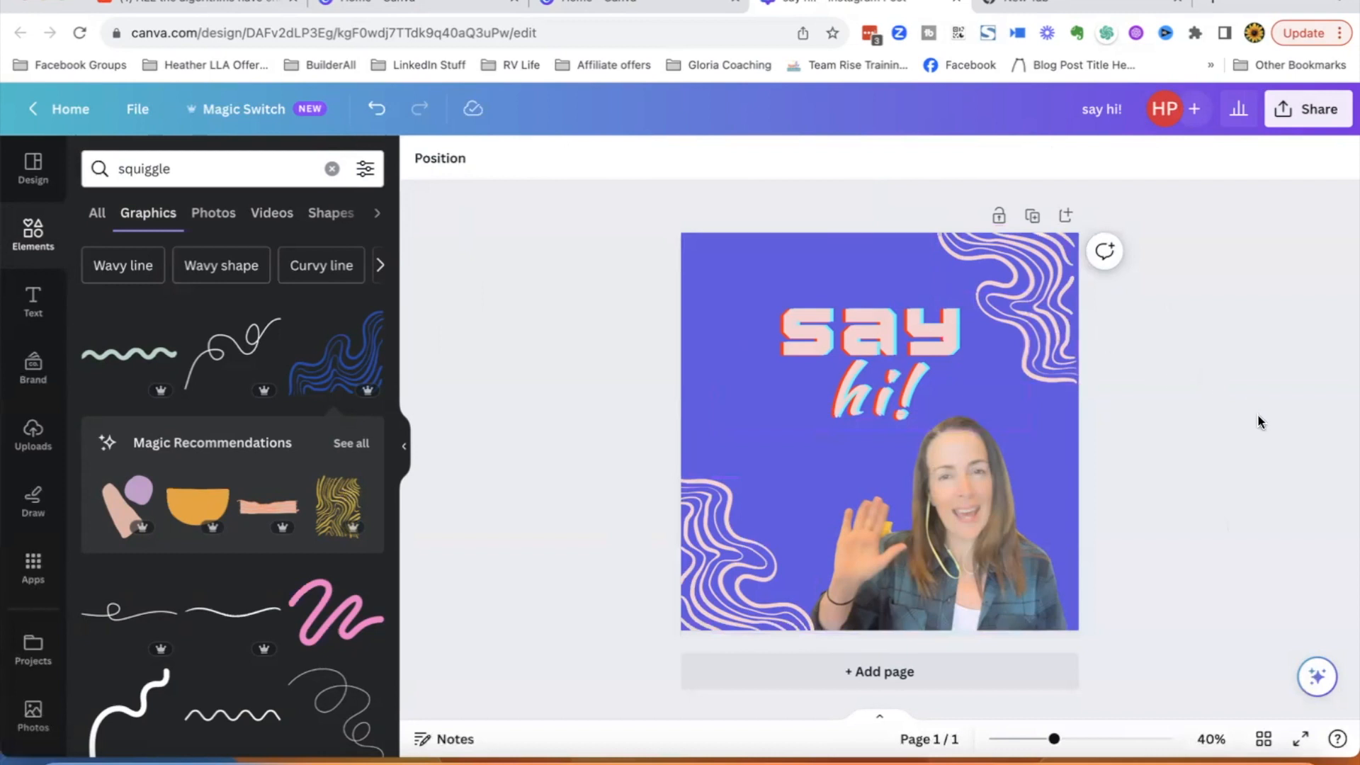
- Apply the Simple page animation combination to the whole design
left_click(897, 263)
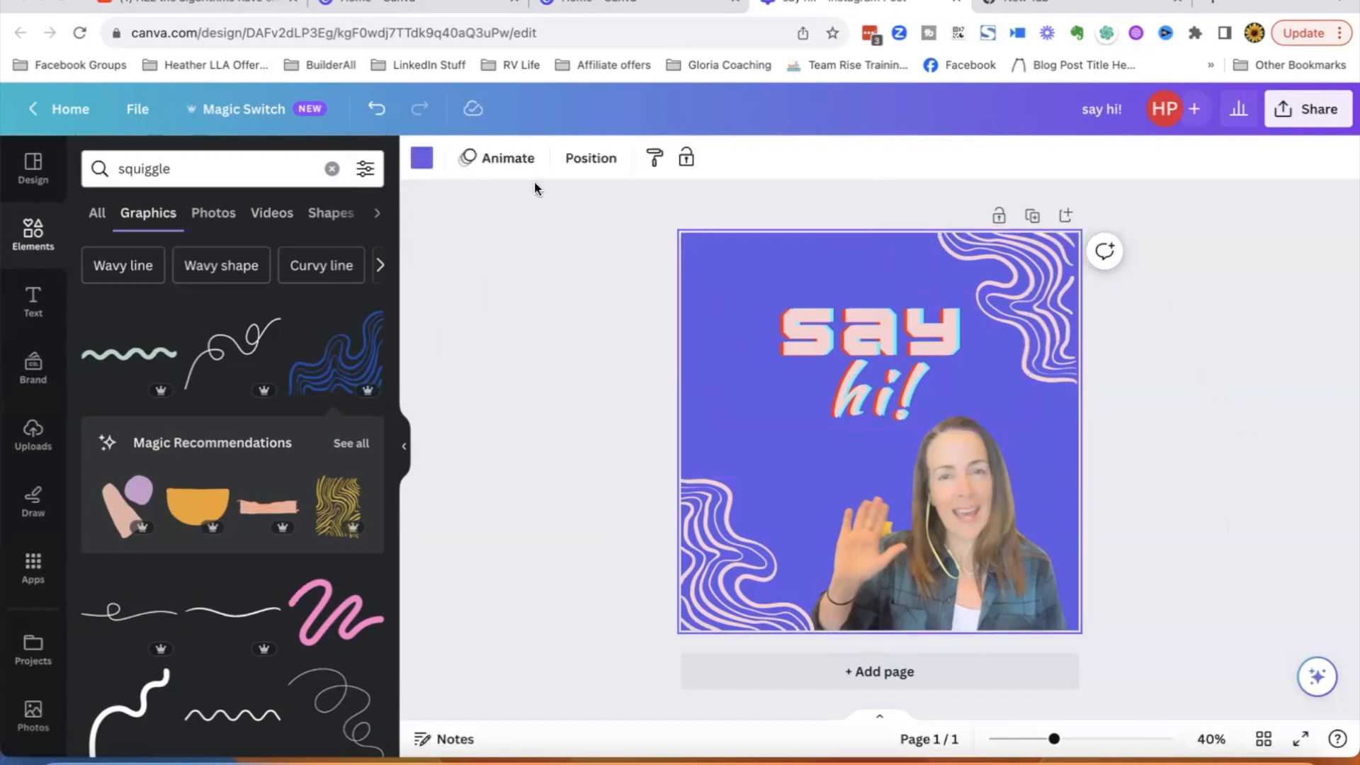
left_click(506, 159)
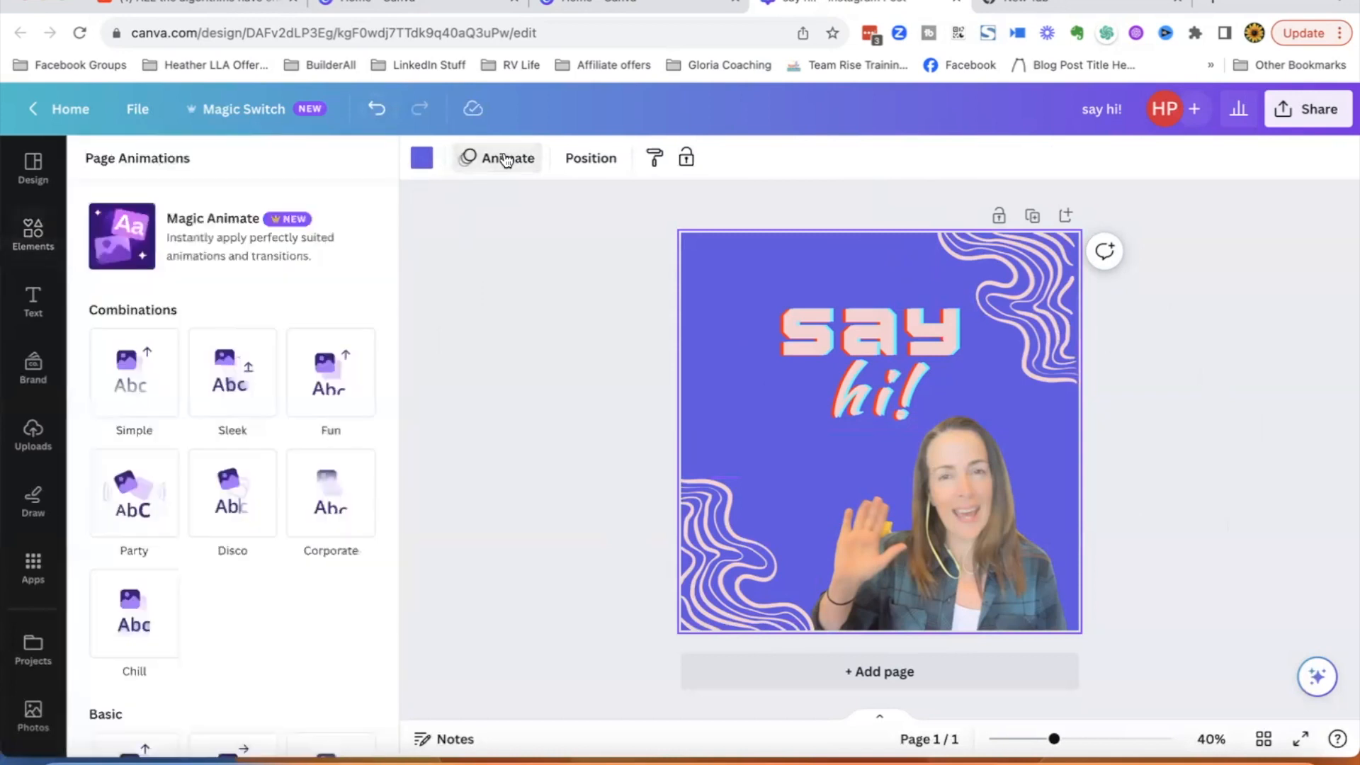
left_click(138, 393)
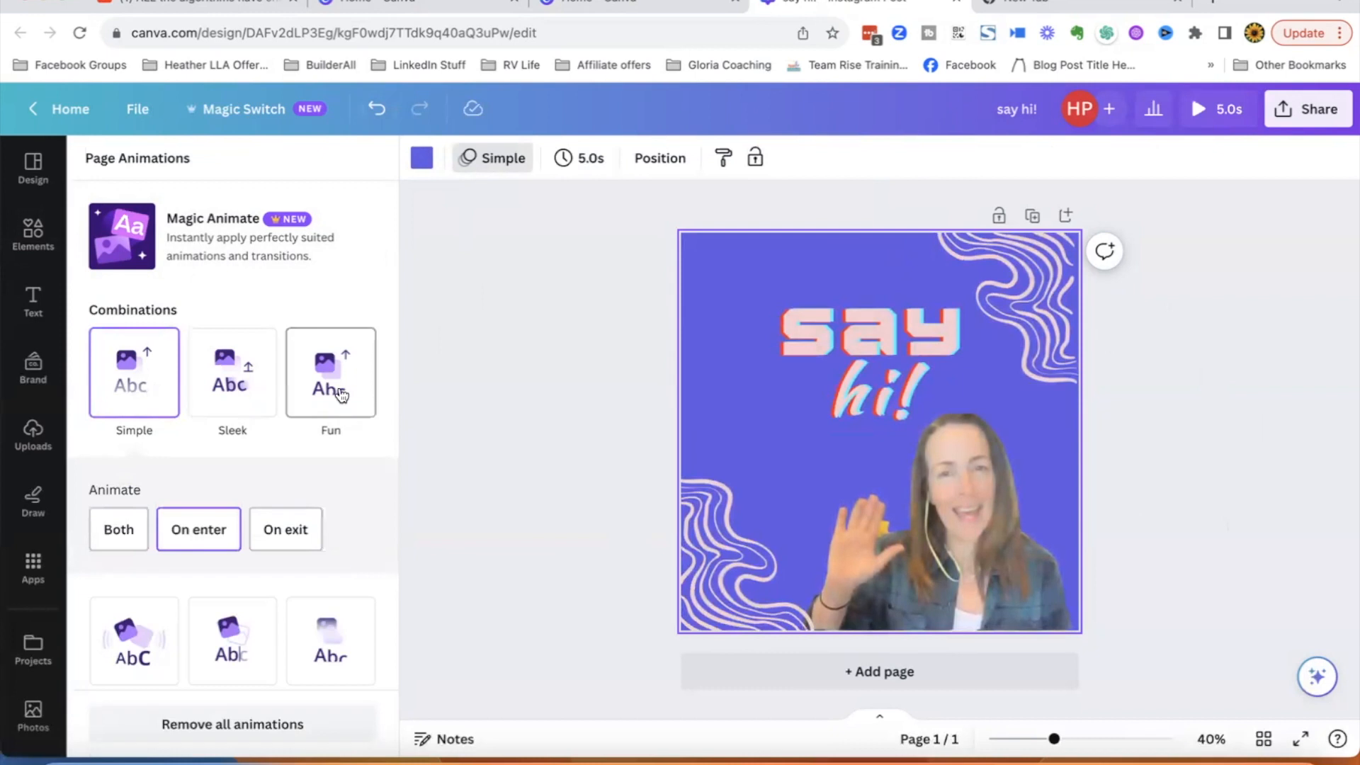
- Change the 'say hi!' heading's text animation to Pop
left_click(895, 352)
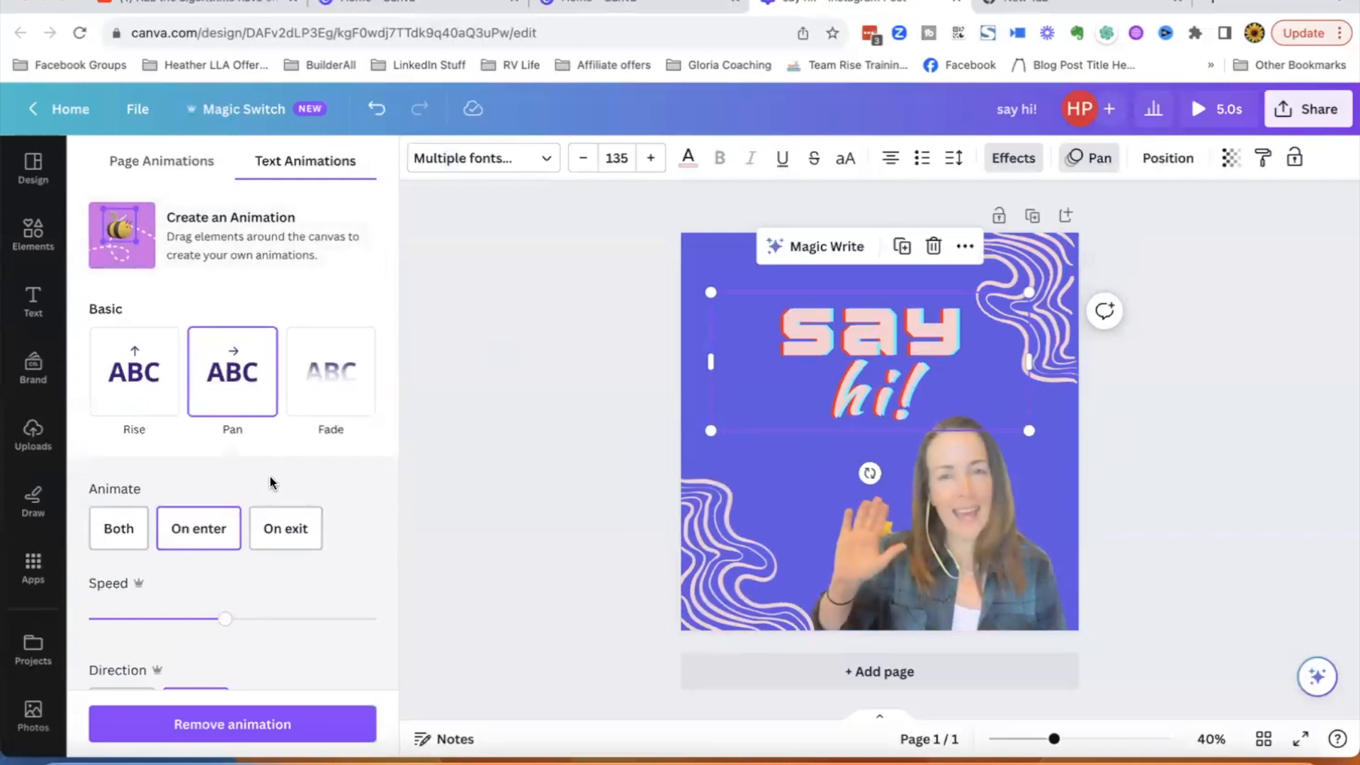
scroll(270, 480, "down", 5)
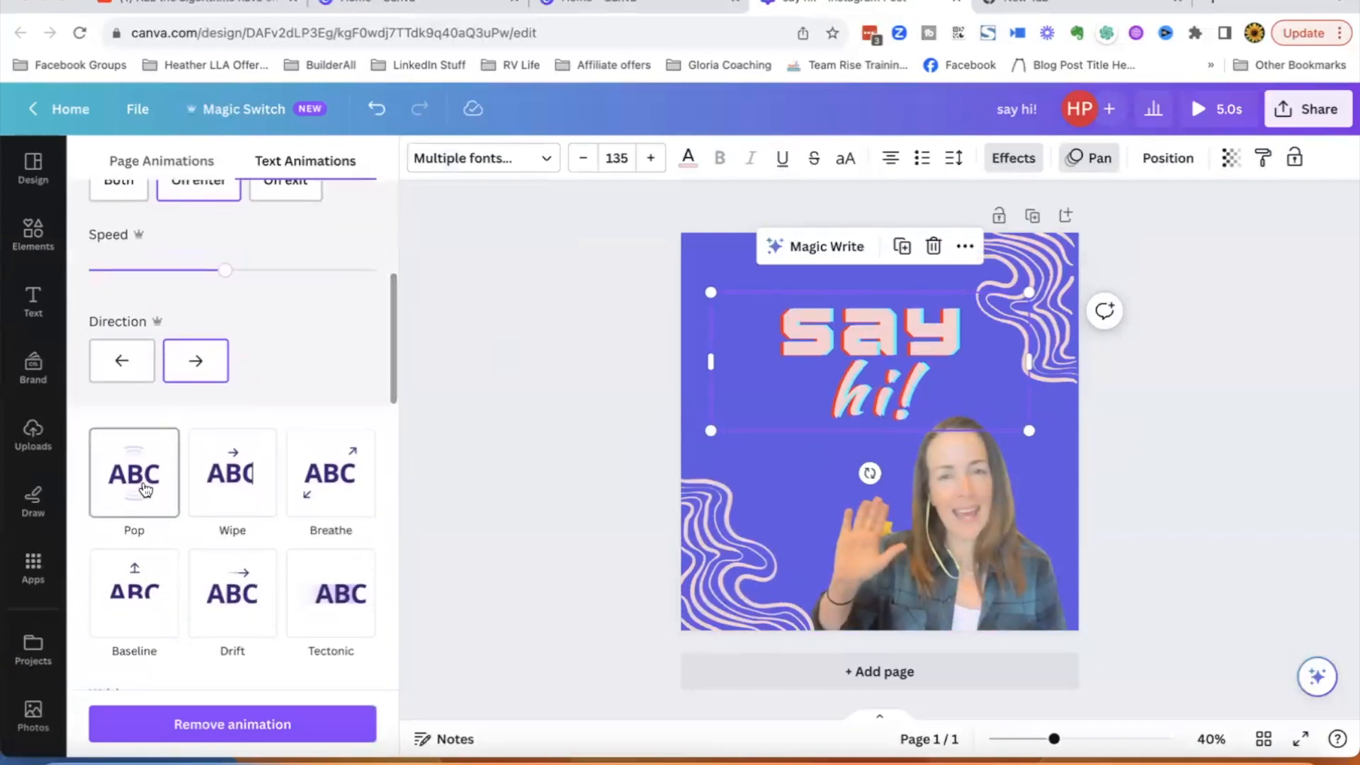
left_click(145, 489)
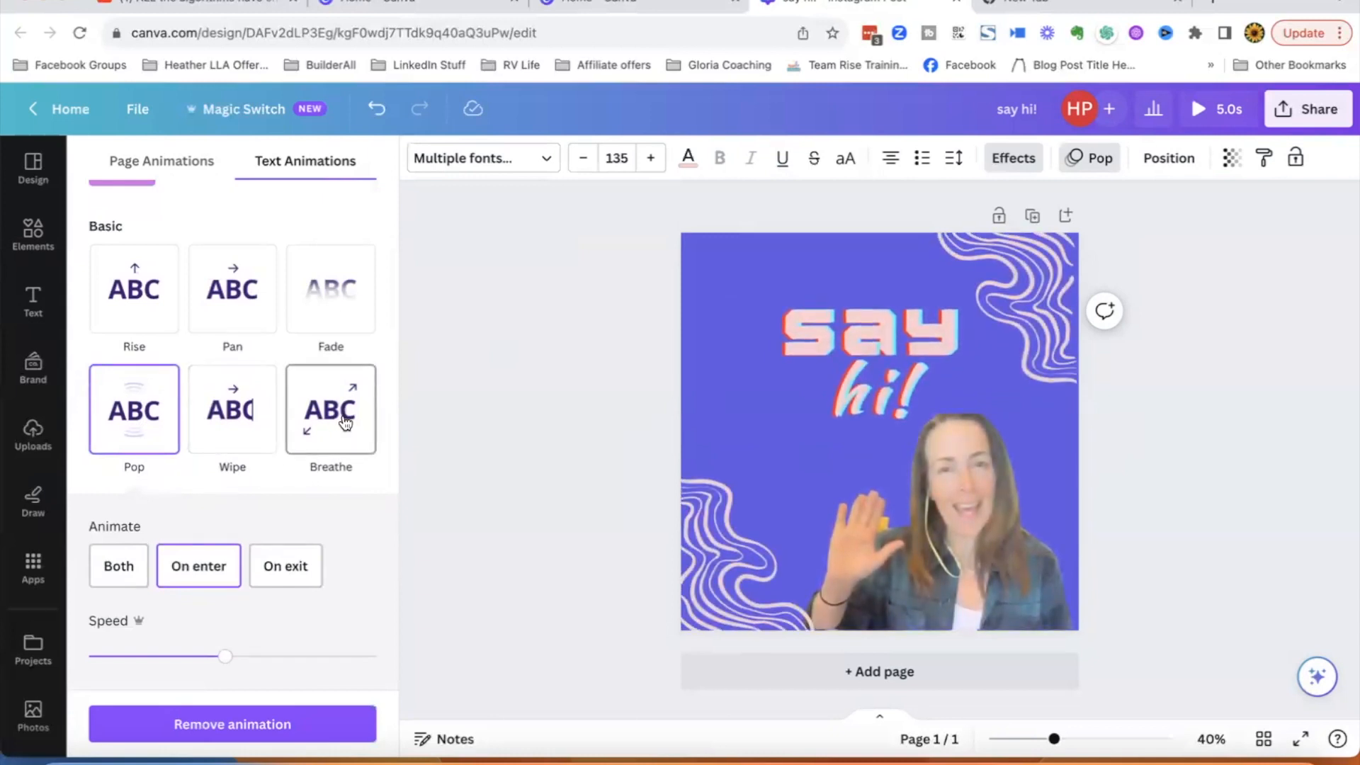
left_click(766, 393)
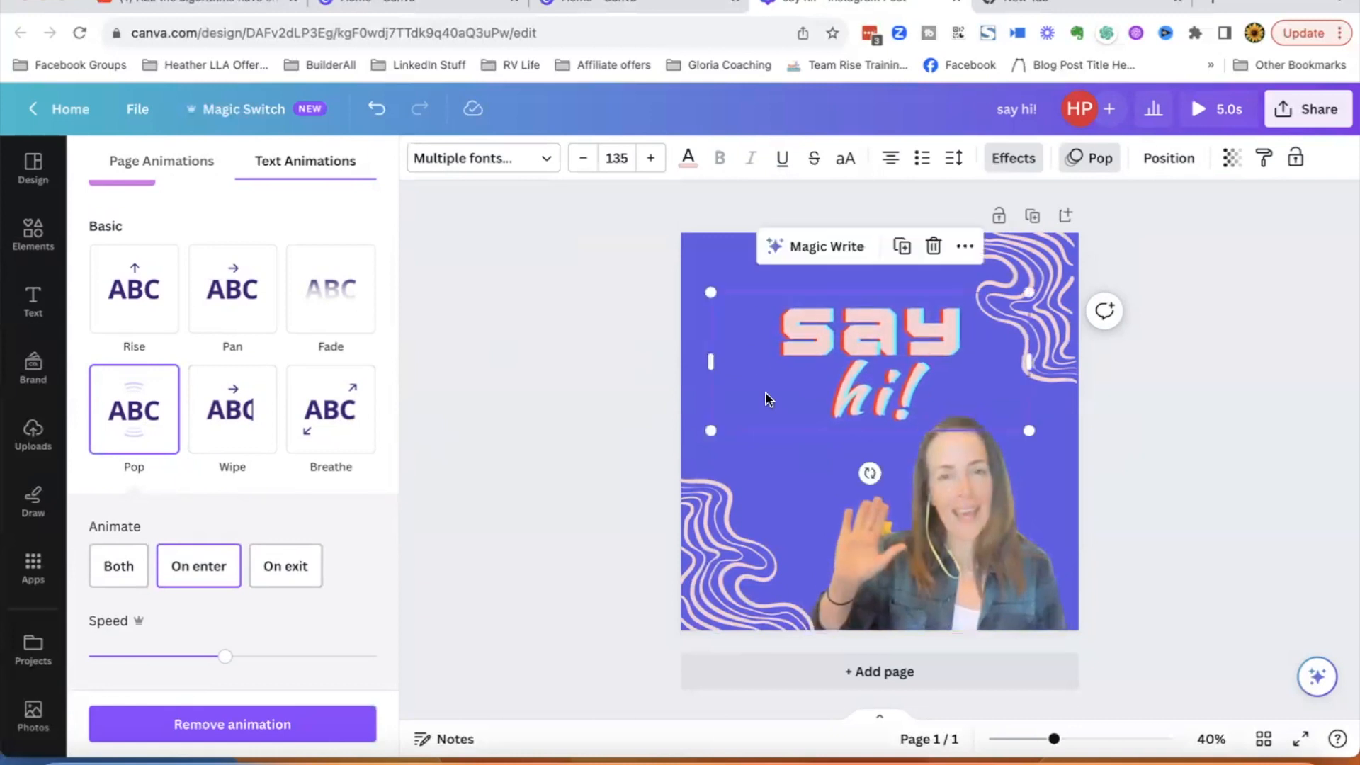
- Check the photo's animation and preview the animated design in full screen
left_click(1052, 470)
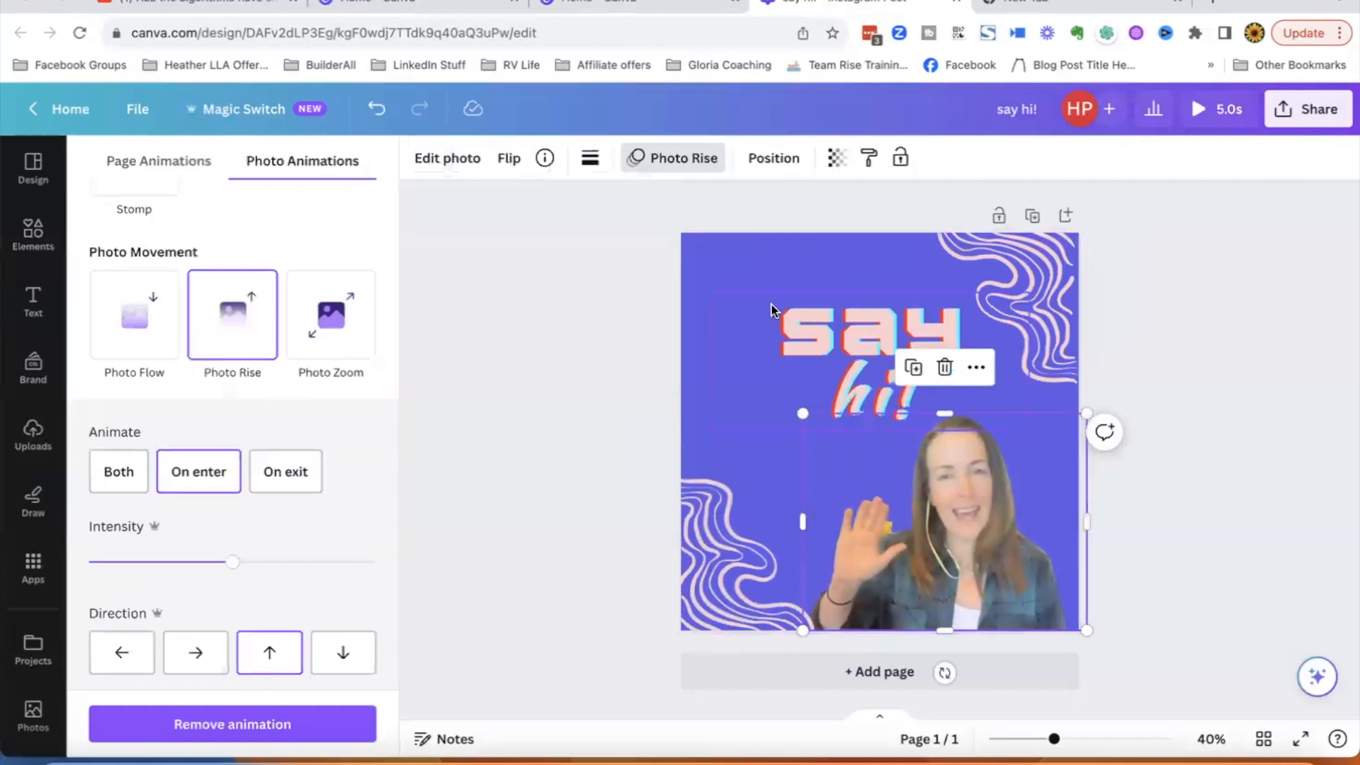
left_click(792, 262)
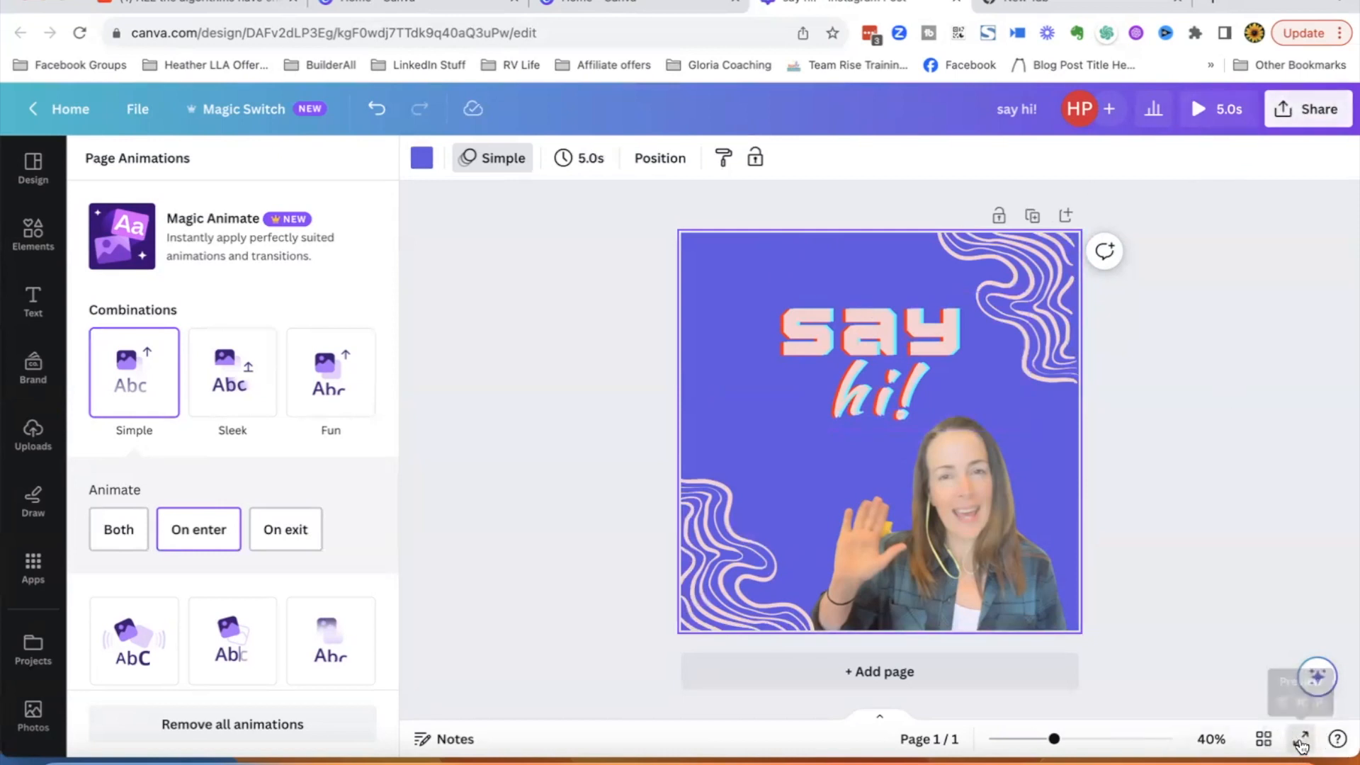
left_click(1301, 740)
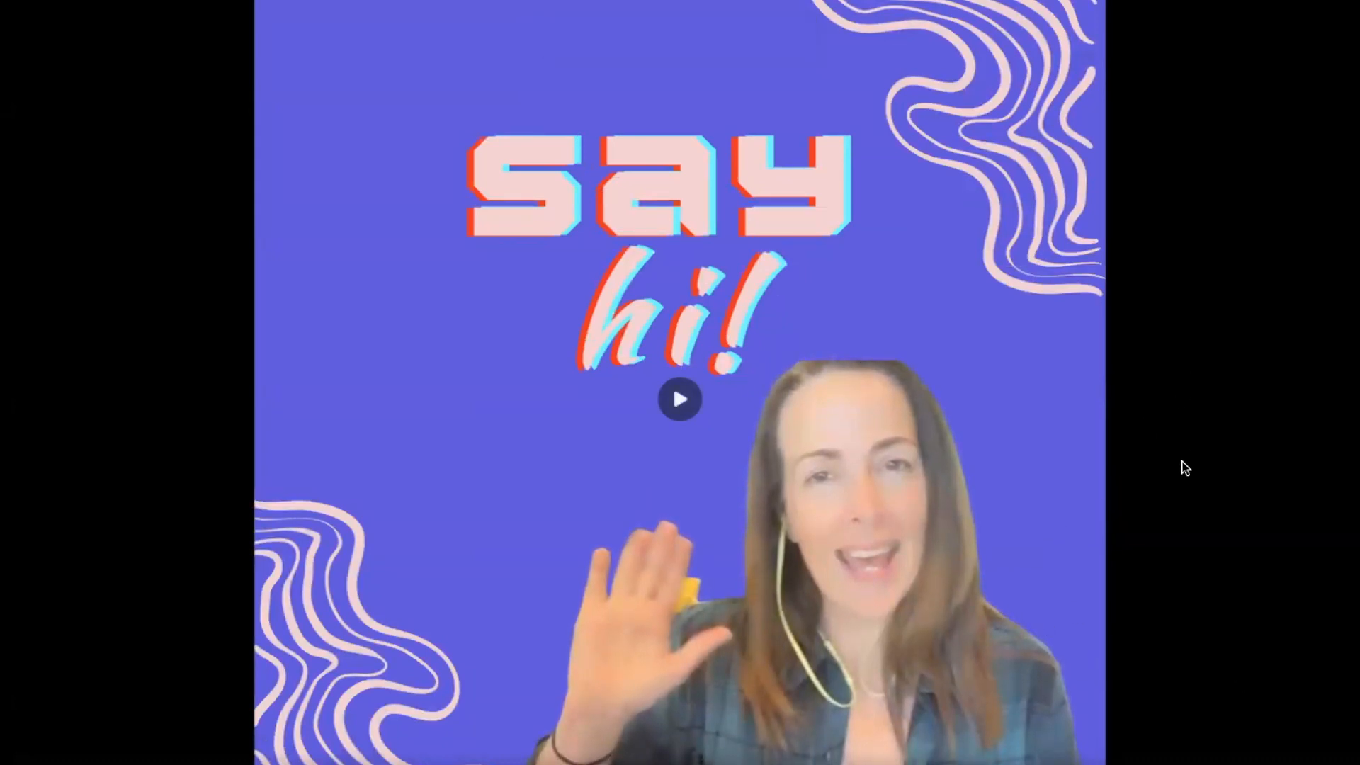
key("Escape")
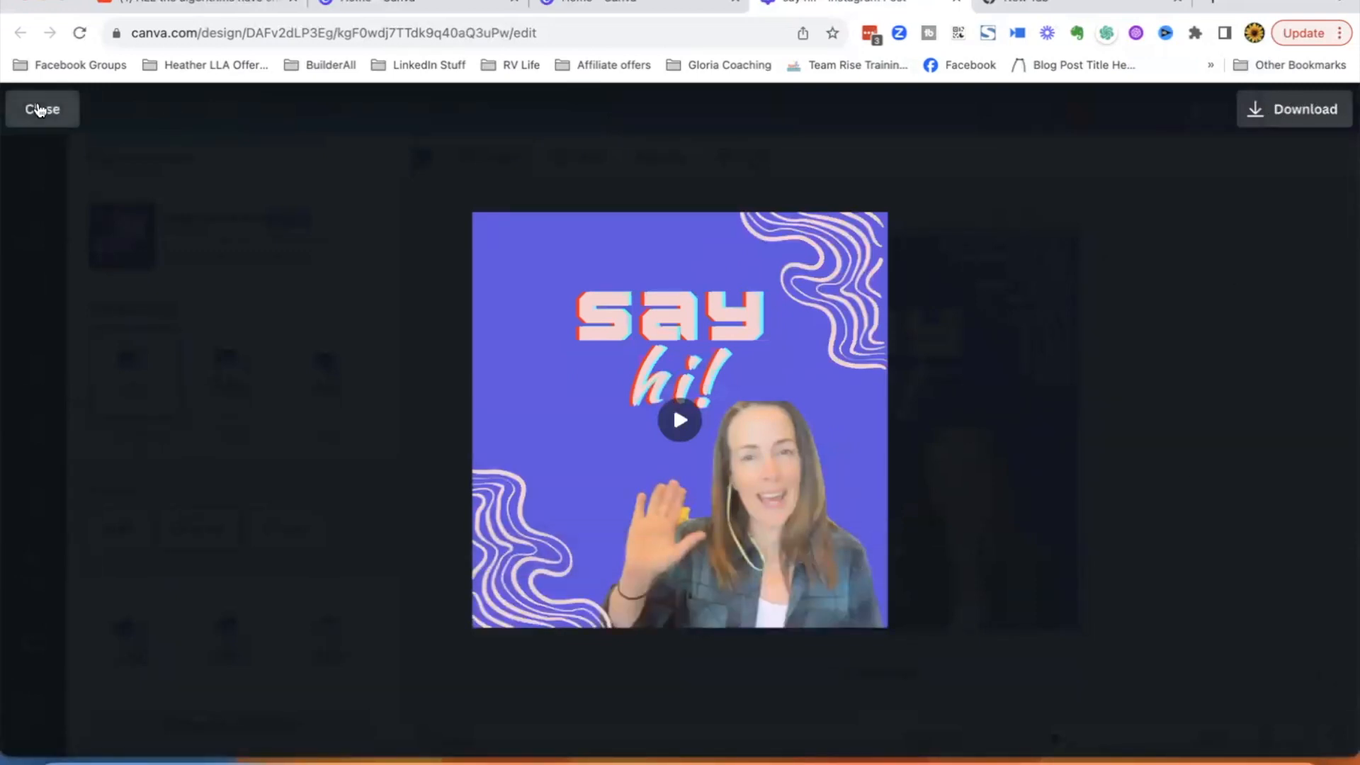
left_click(15, 106)
- Open the download options and browse the available file types before closing the panel
left_click(1298, 108)
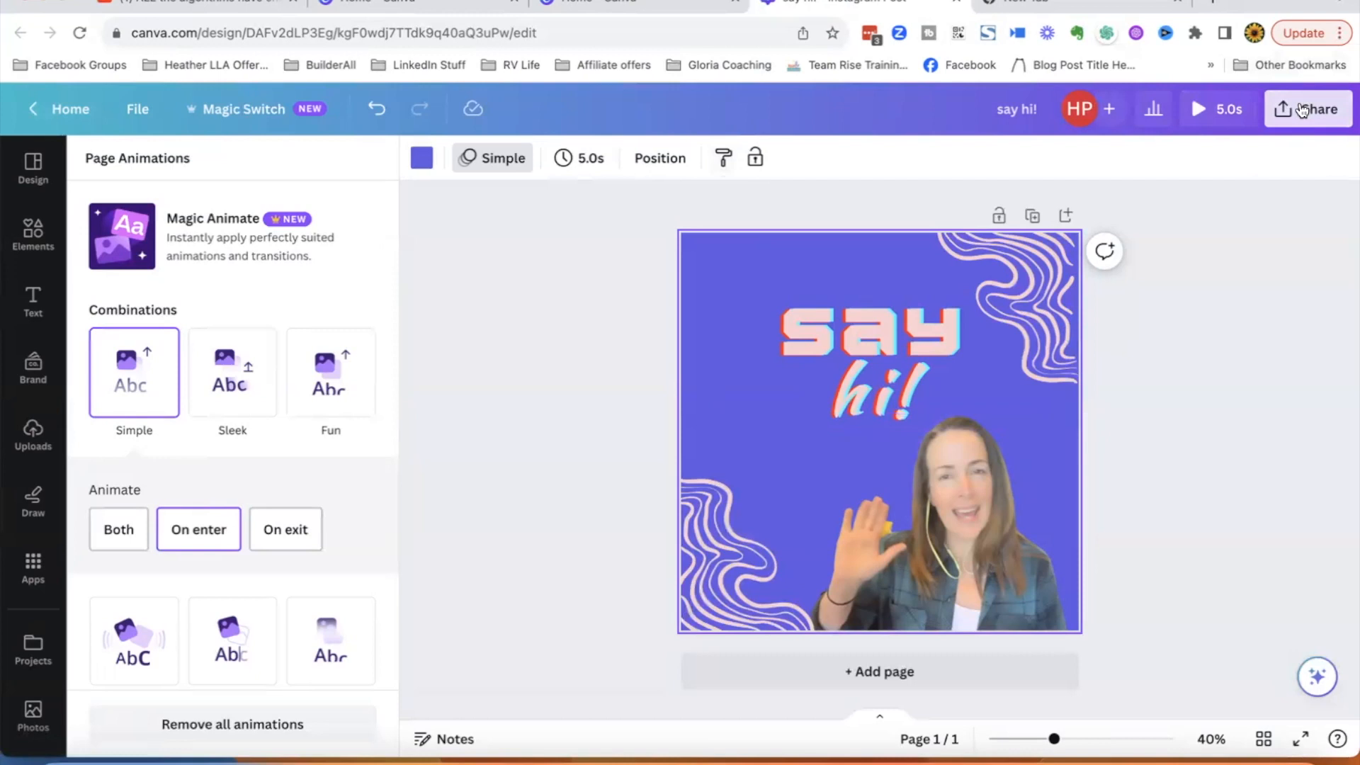
left_click(1071, 573)
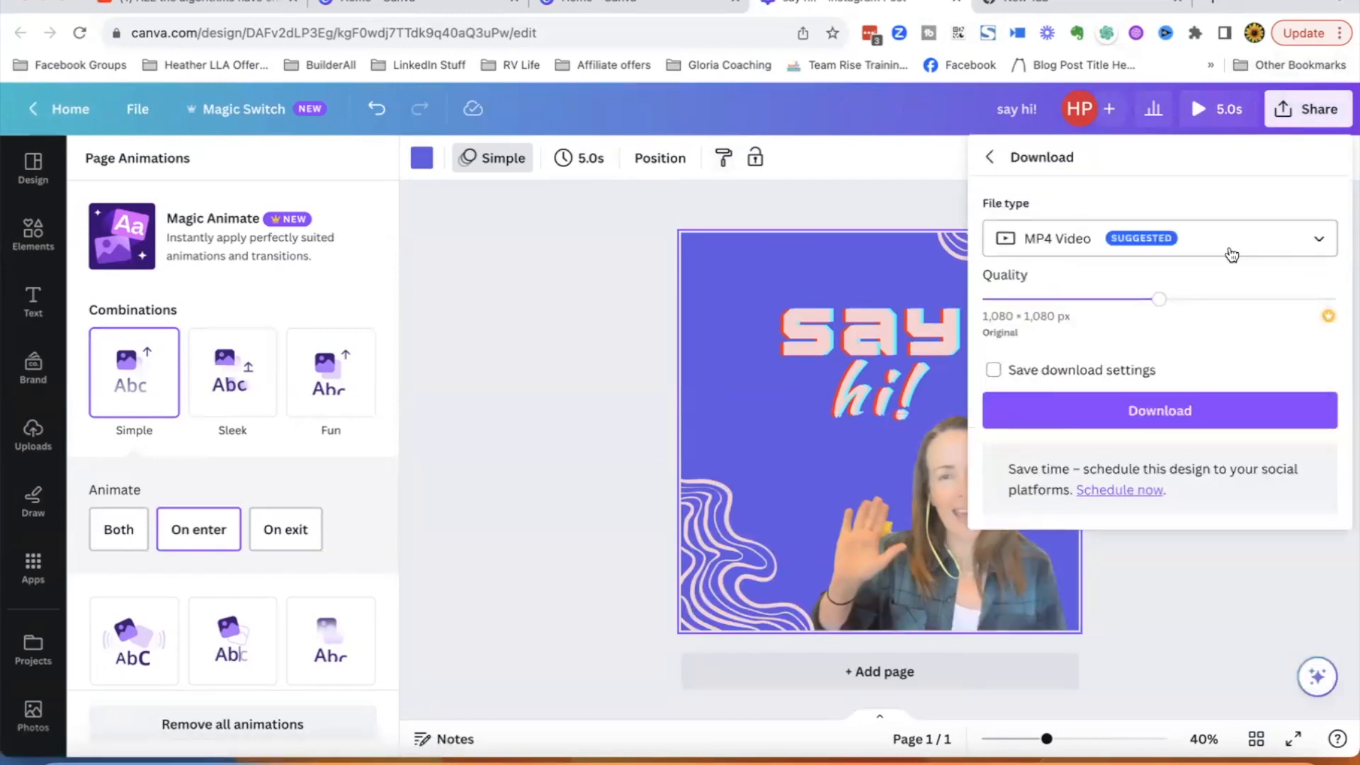
left_click(1319, 242)
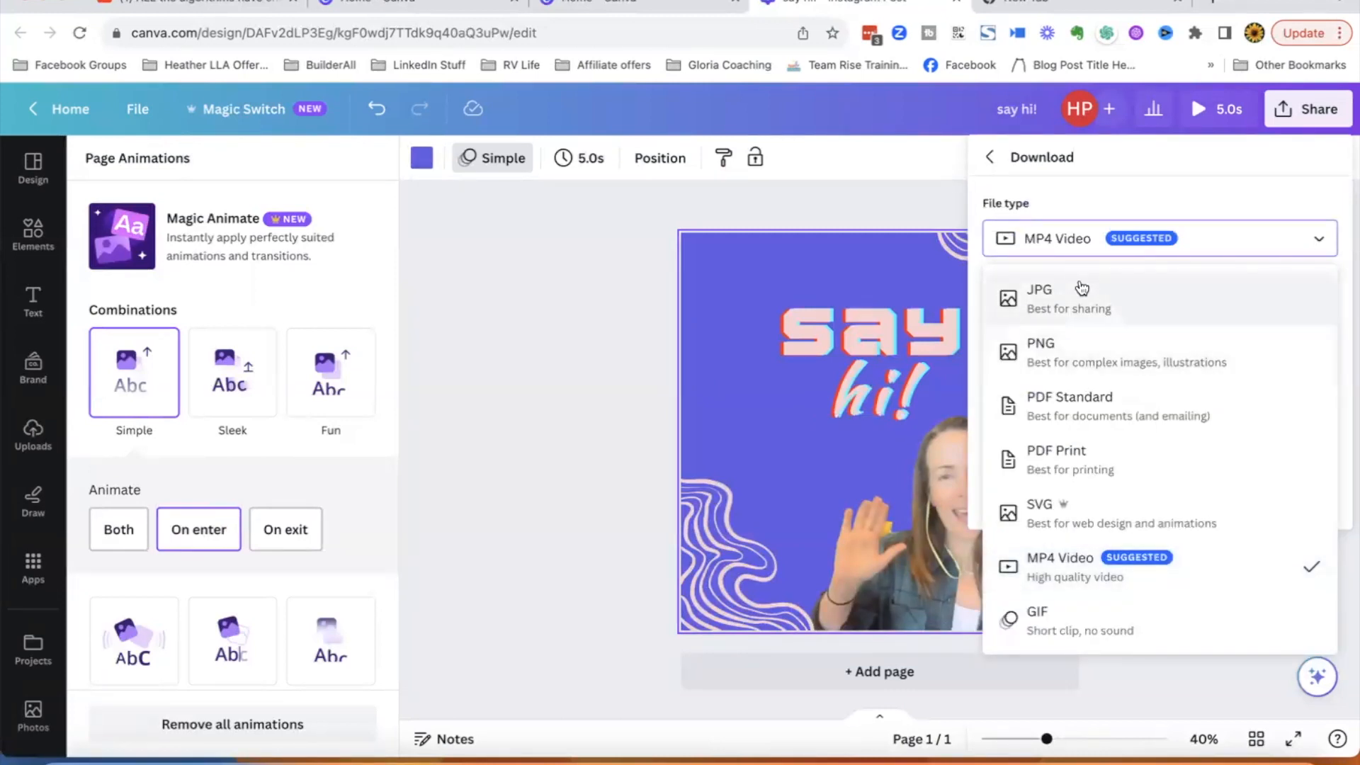
left_click(530, 558)
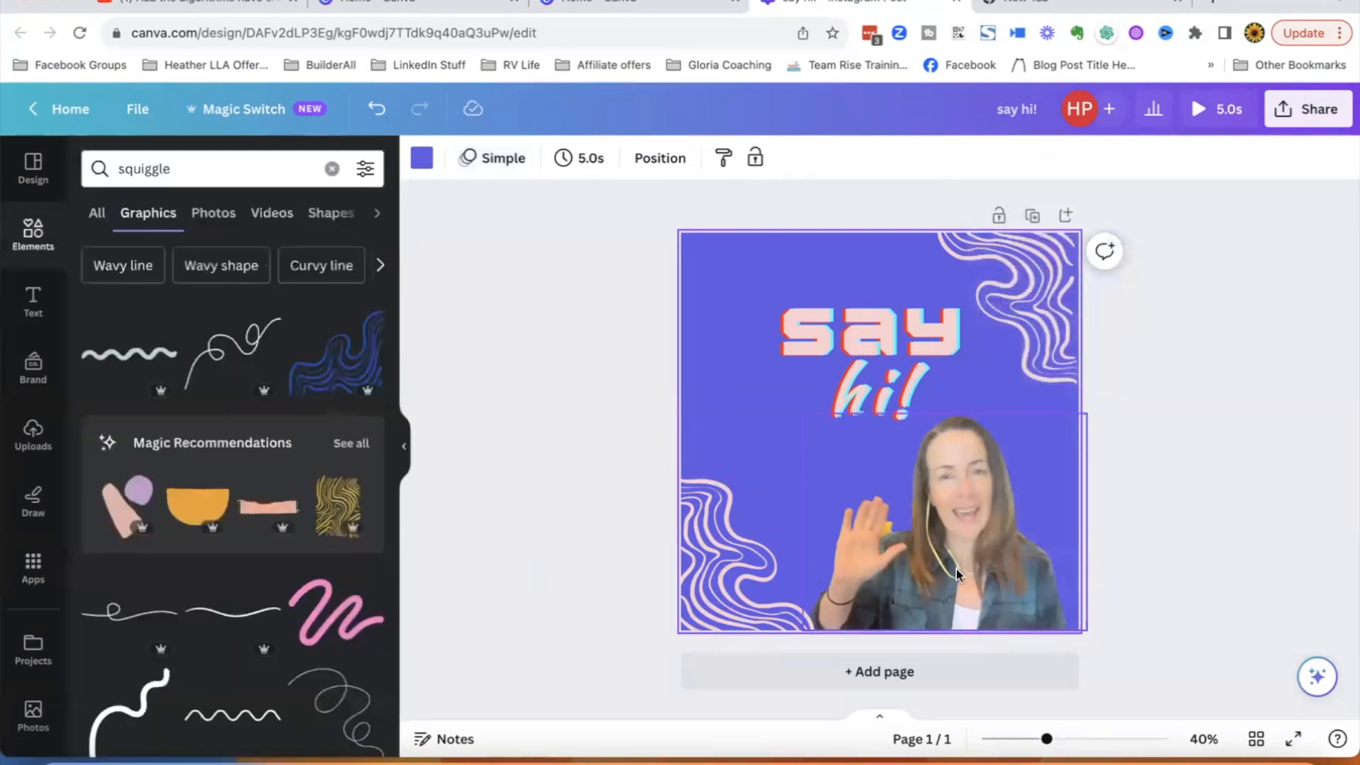